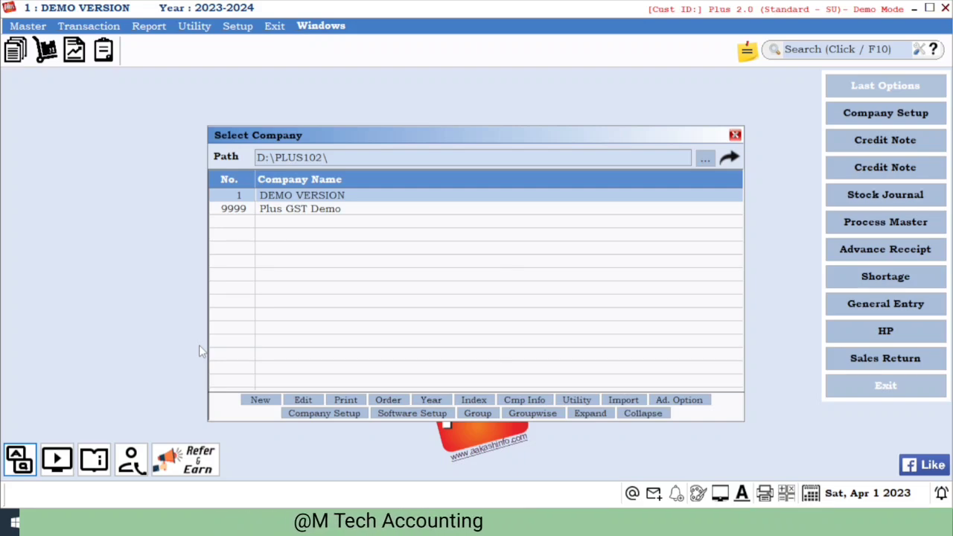
Open the DEMO VERSION company and check which stock entry vouchers are available
key(Return)
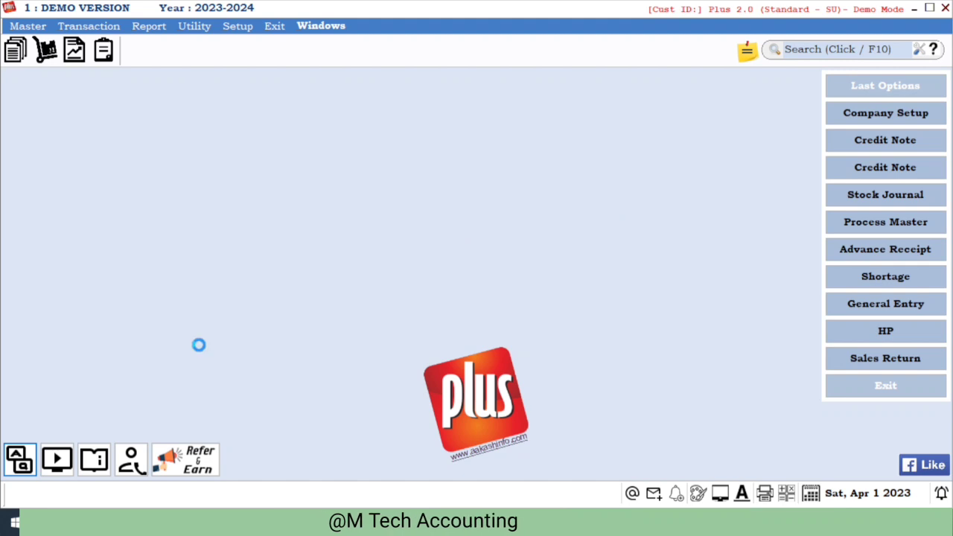
key(Escape)
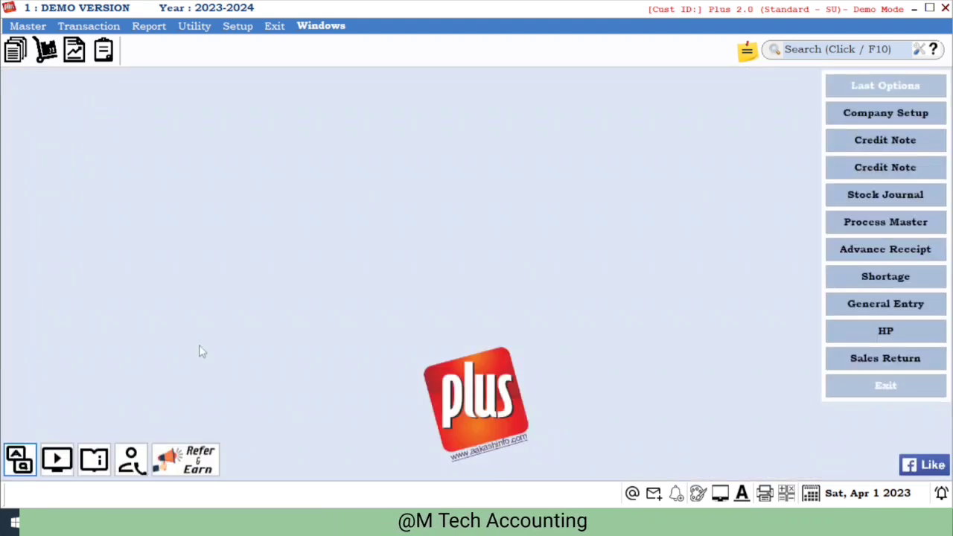
key(alt+t)
key(Down)
key(Down)
key(Down)
key(Up)
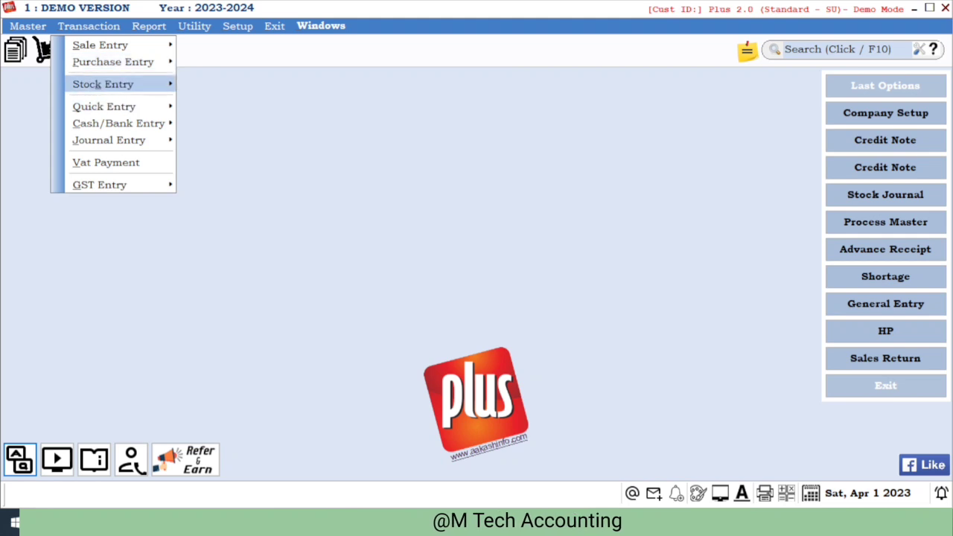
key(Right)
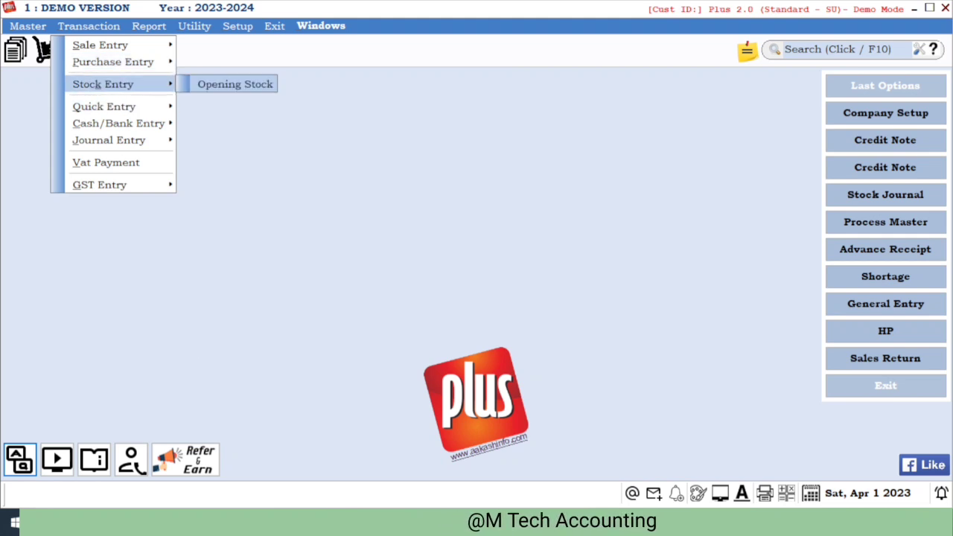
Open the company setup and go to the Advance Entry settings
key(Right)
key(Right)
key(Right)
key(Right)
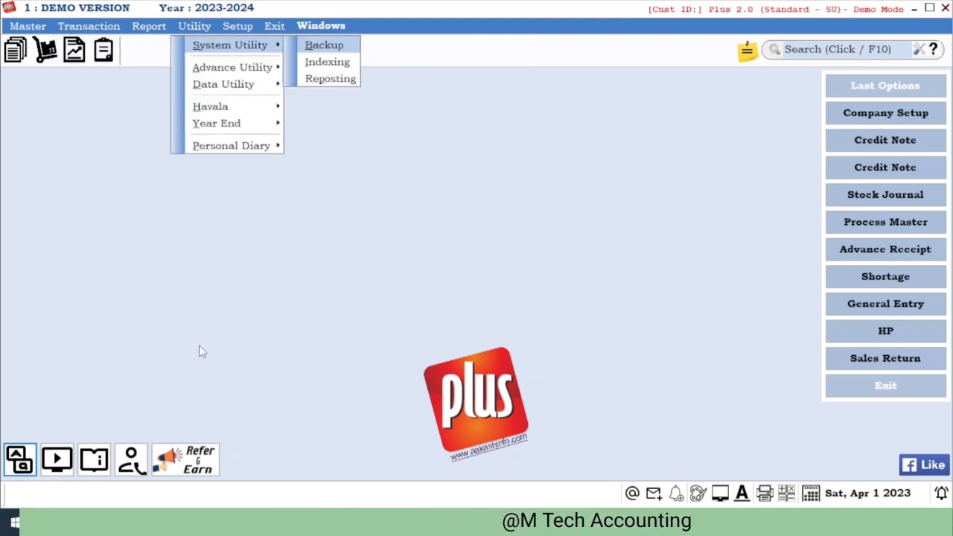
key(Left)
key(Right)
key(Return)
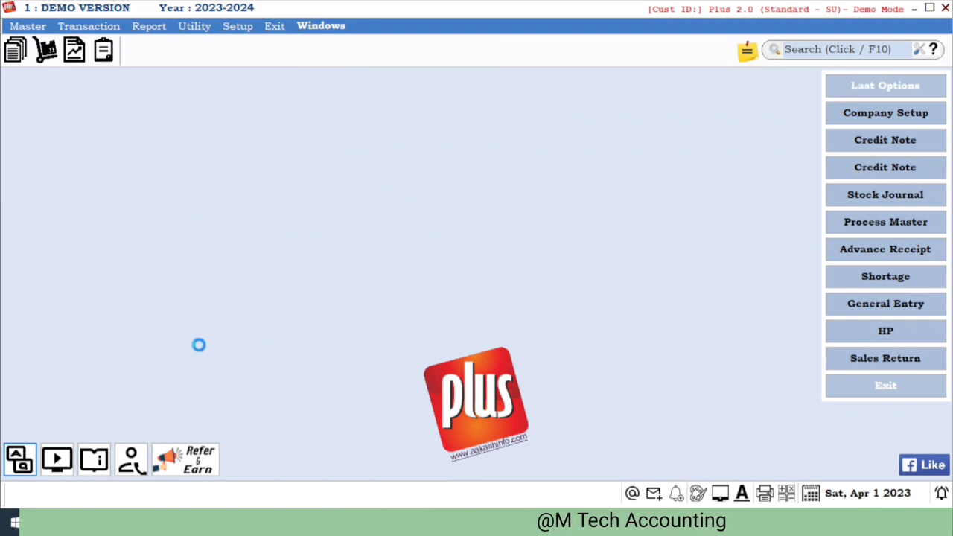
key(Down)
key(Down)
key(Return)
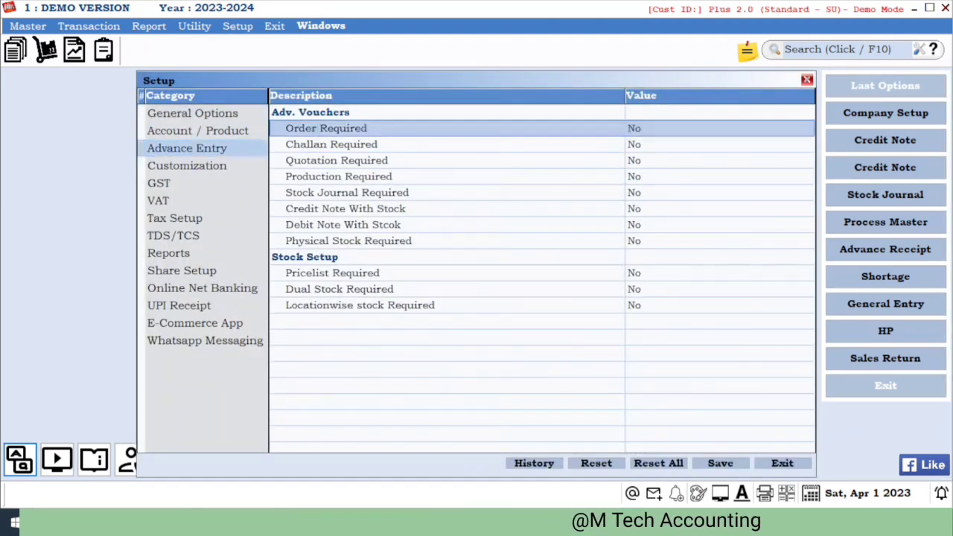
Set Credit Note With Stock to Yes under Adv. Vouchers and save the setup
key(Down)
key(Down)
key(Down)
key(Down)
key(Down)
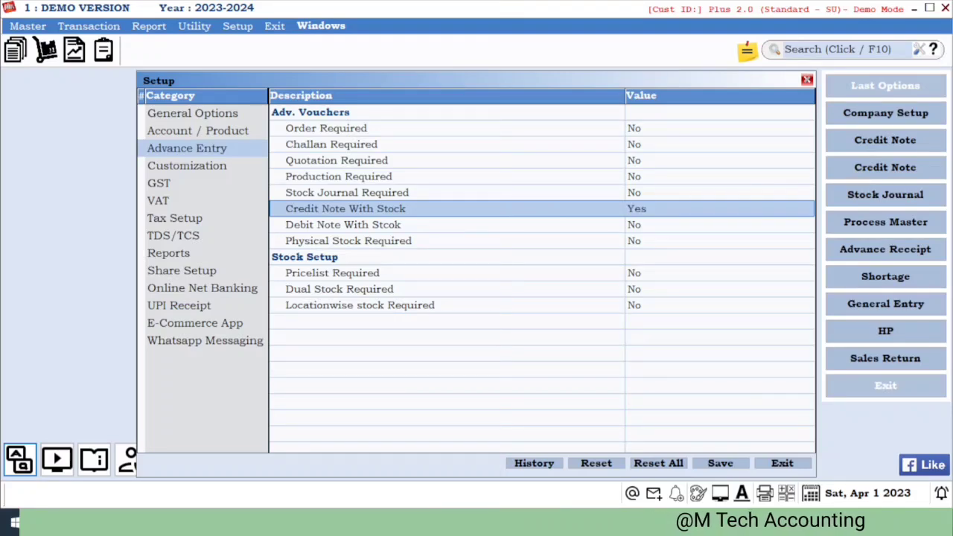
key(Escape)
key(Escape)
key(Return)
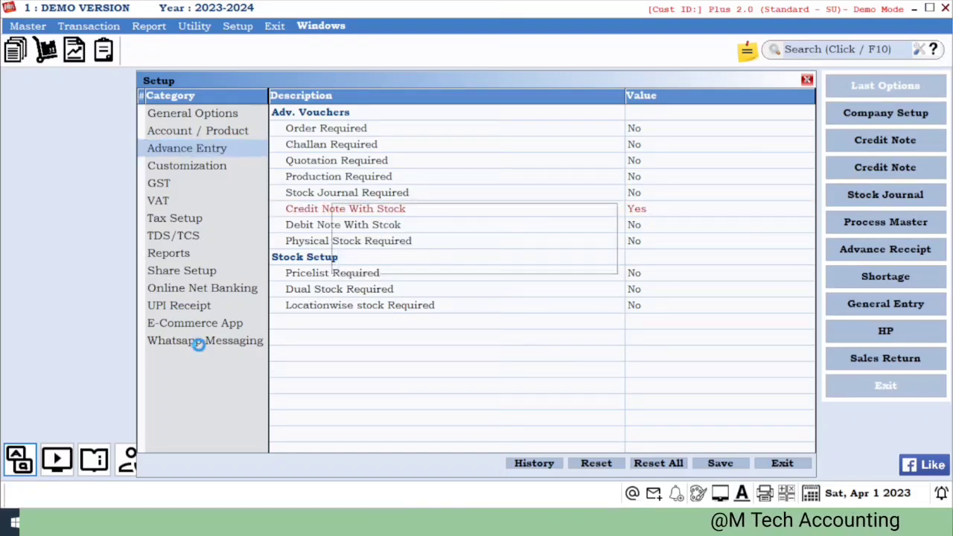
Open the Credit Note voucher list under stock entries and start a new credit note
key(alt+t)
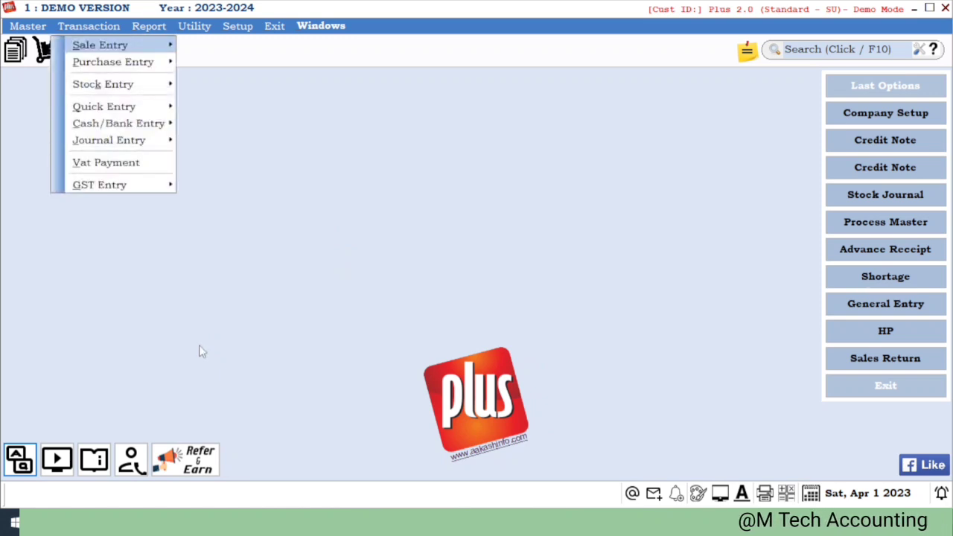
key(Down)
key(Down)
key(Right)
key(Down)
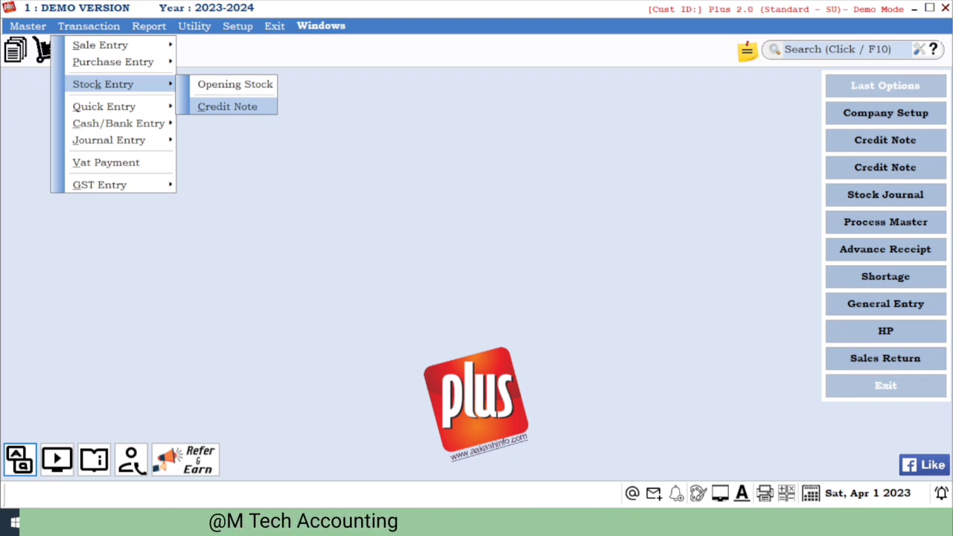
key(Return)
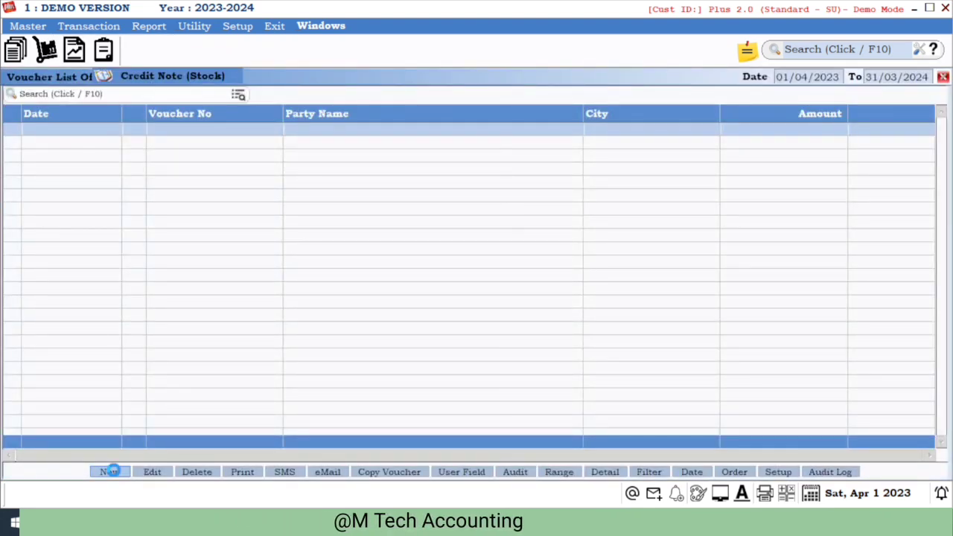
click(109, 470)
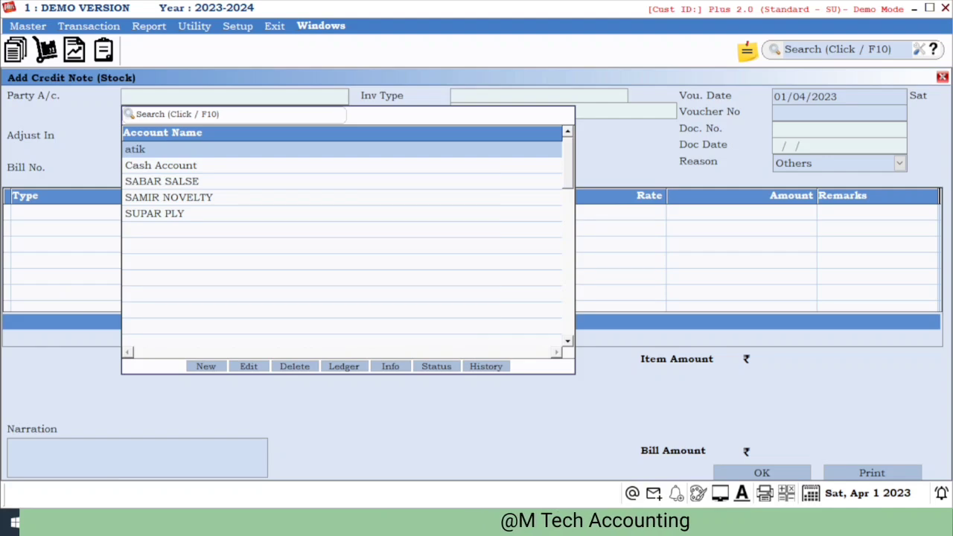
Choose the first listed party account and adjust the credit note in Invoice against bill GB/1
key(Return)
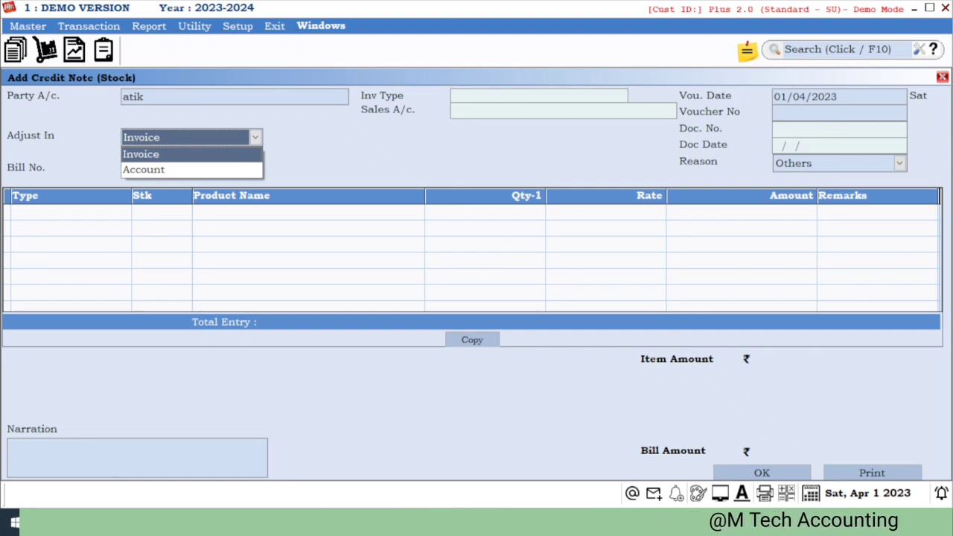
key(Down)
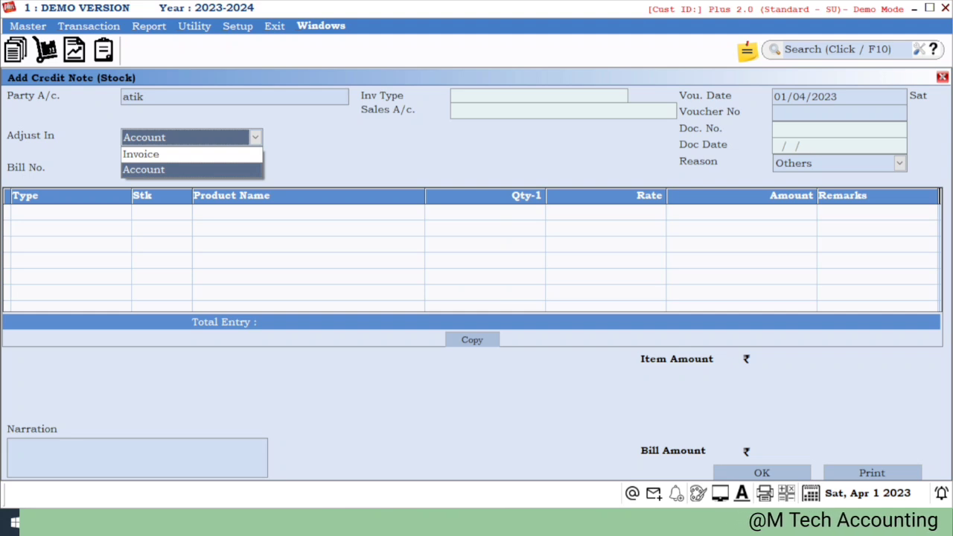
key(Up)
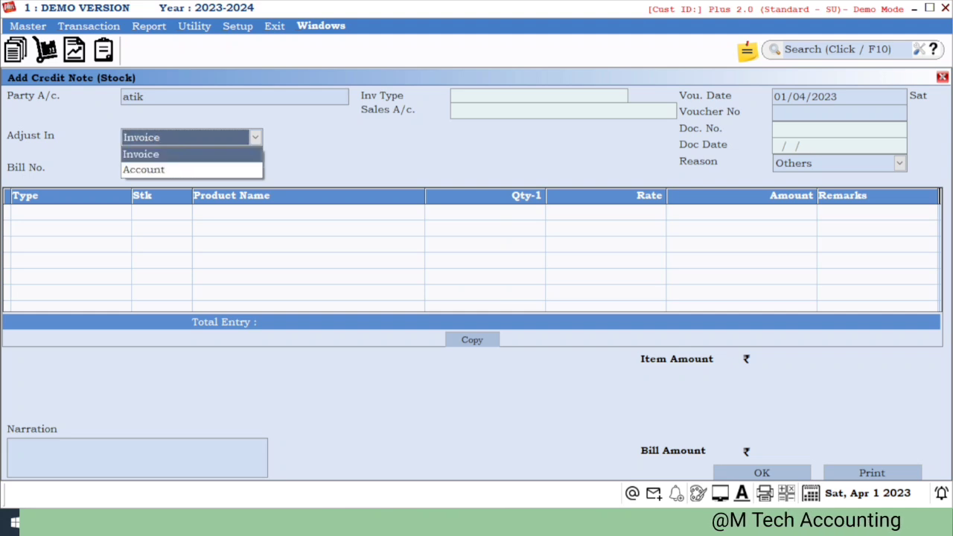
key(Return)
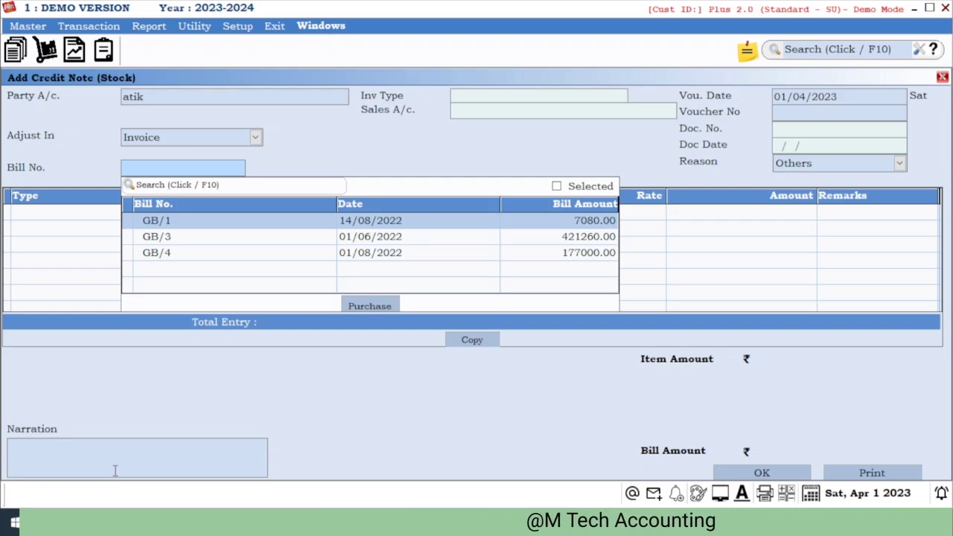
key(space)
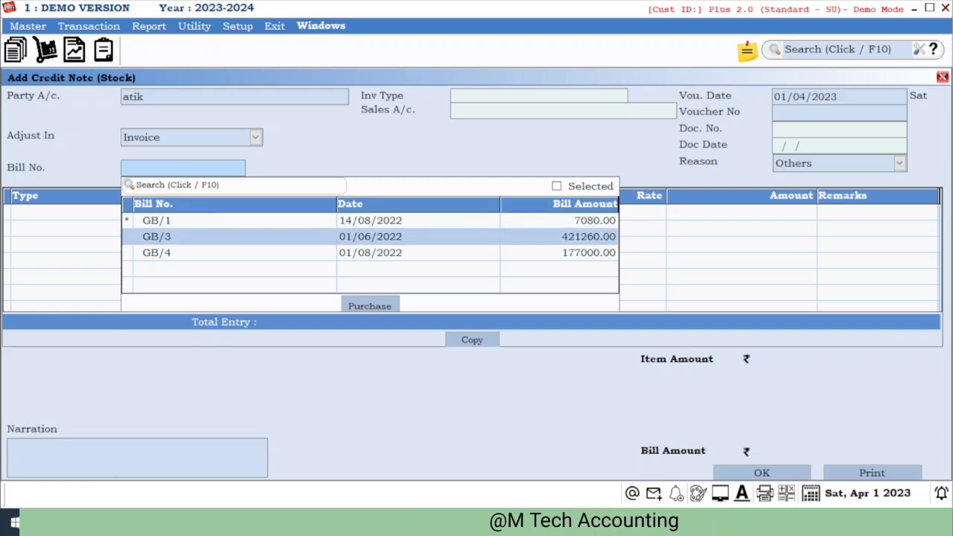
key(Return)
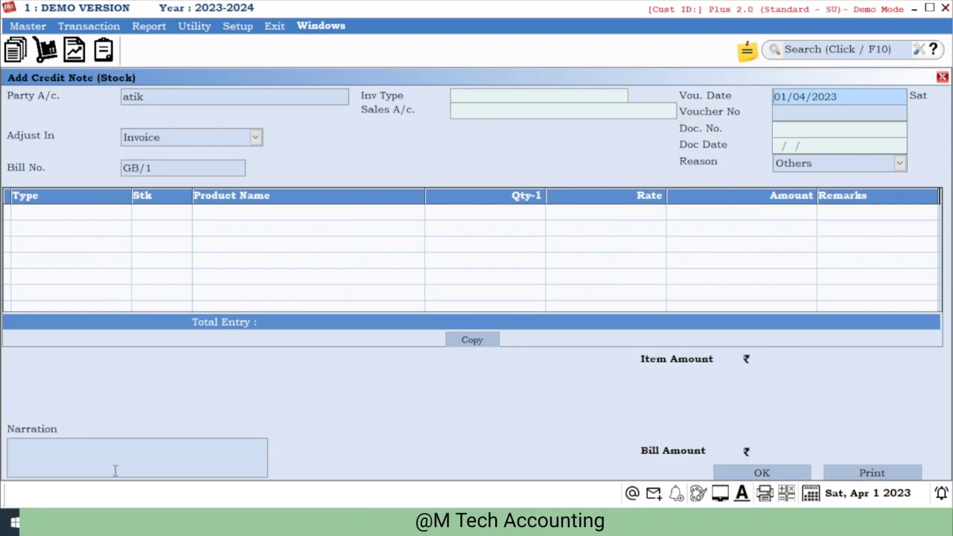
Keep the voucher date at 01/04/2023 and enter 123 as the voucher number
key(Return)
text(12)
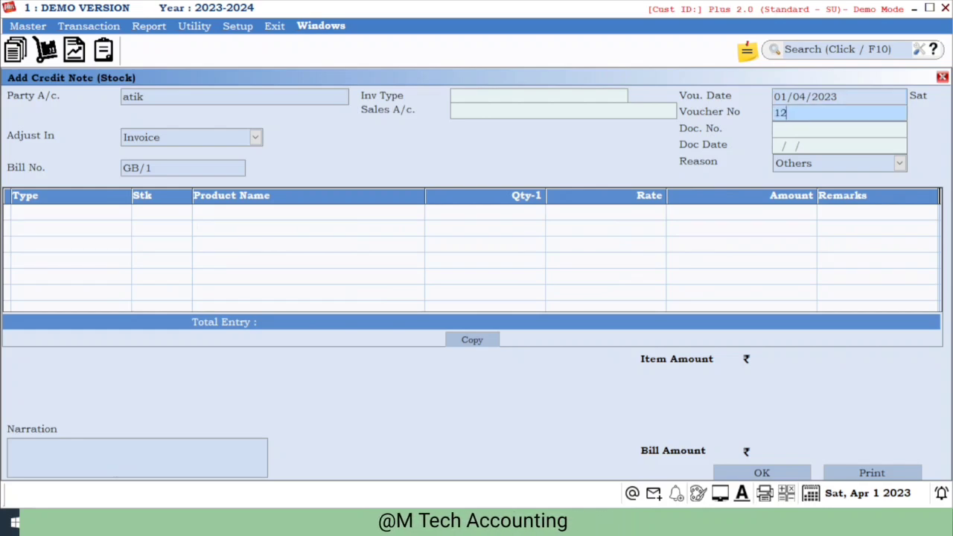
text(3)
key(Return)
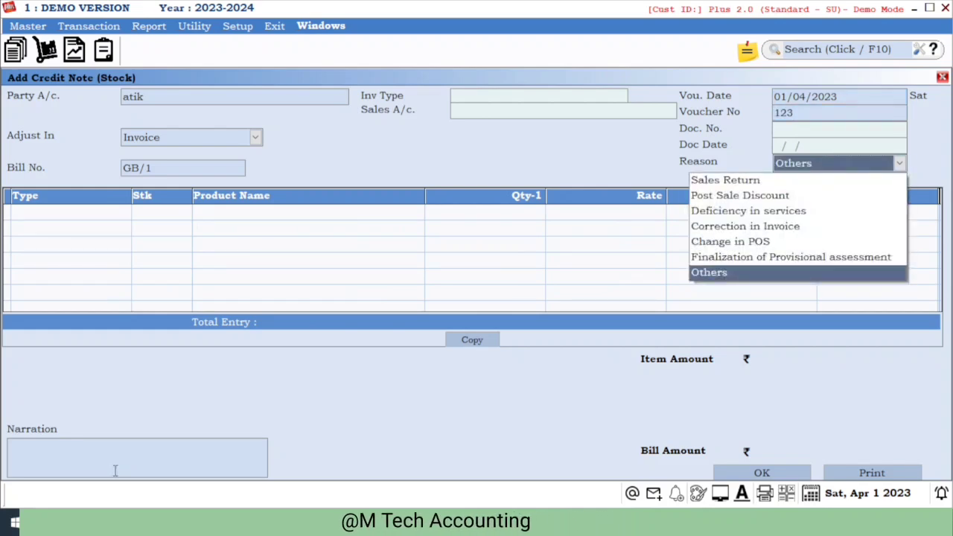
Set the credit note's reason to Deficiency in services
key(Up)
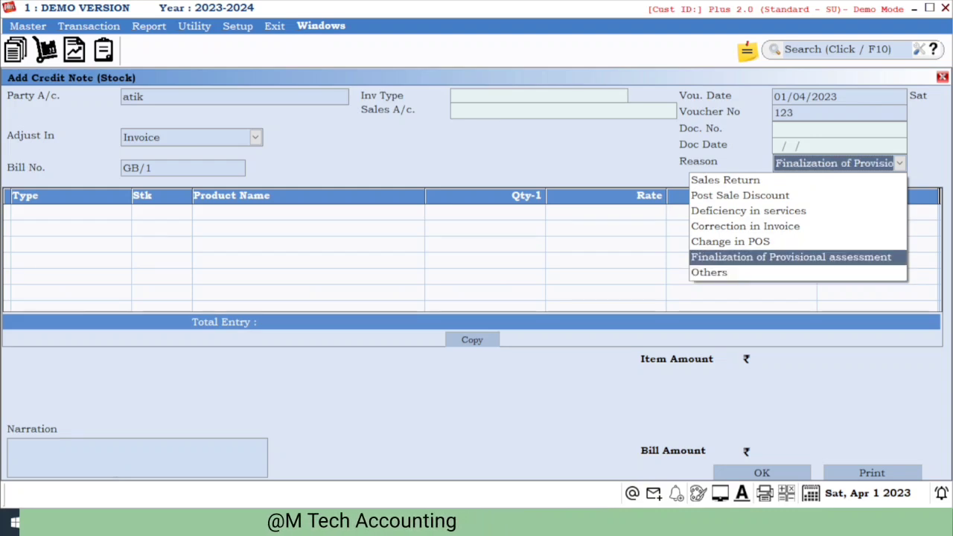
key(Up)
key(Up)
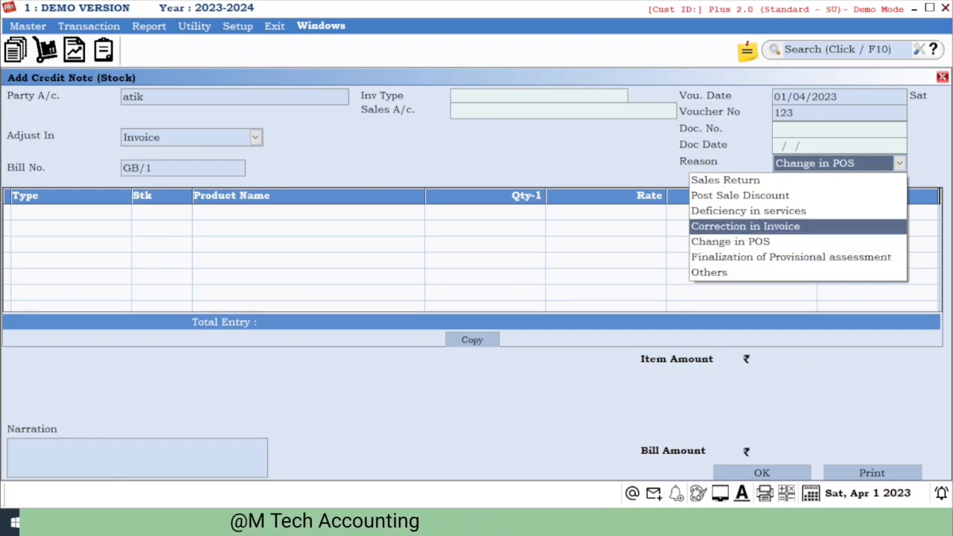
key(Up)
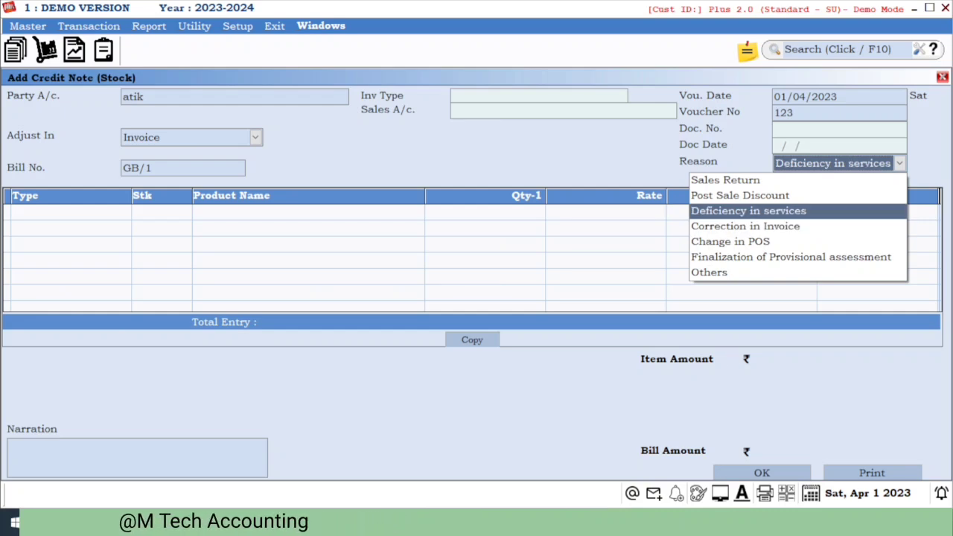
key(Up)
key(Up)
key(Down)
key(Down)
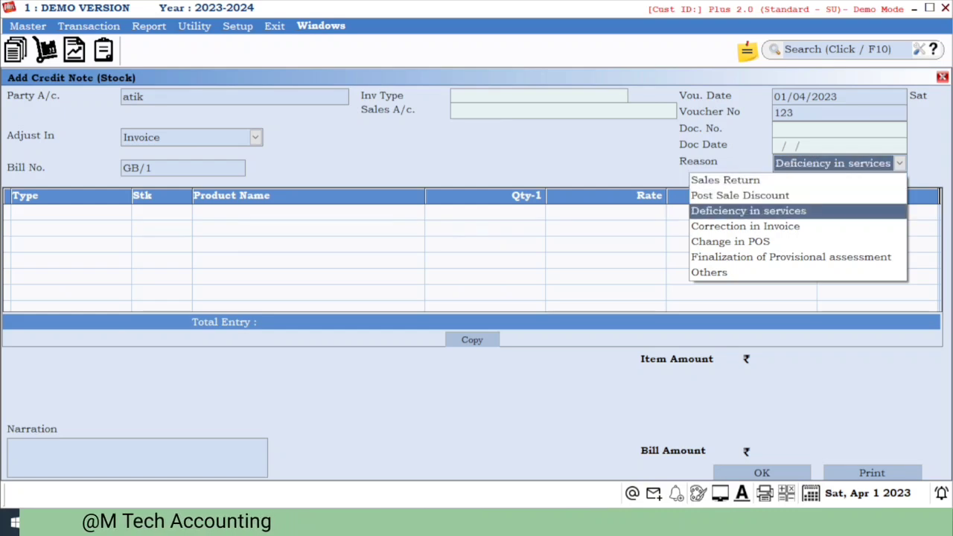
key(Return)
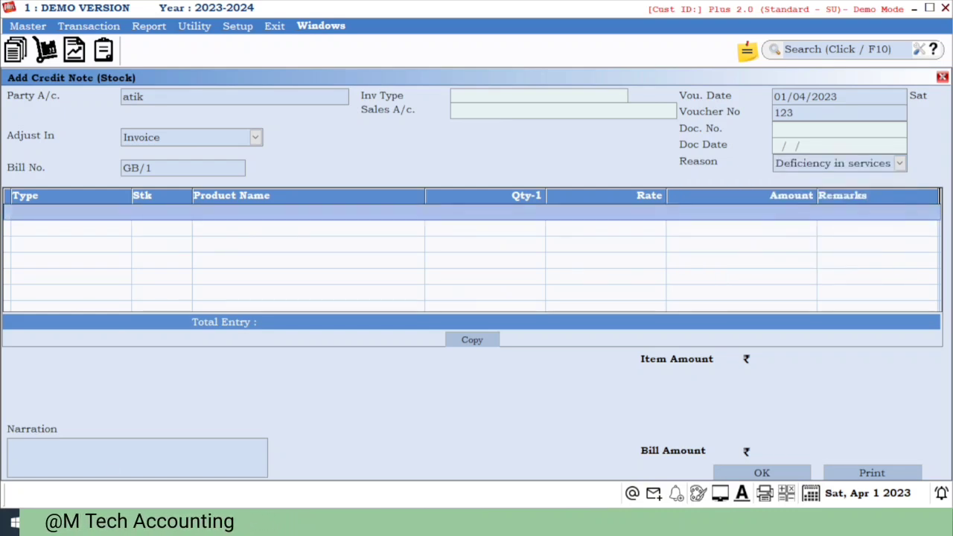
Add the first item row and set its type to Nonmoving
key(Return)
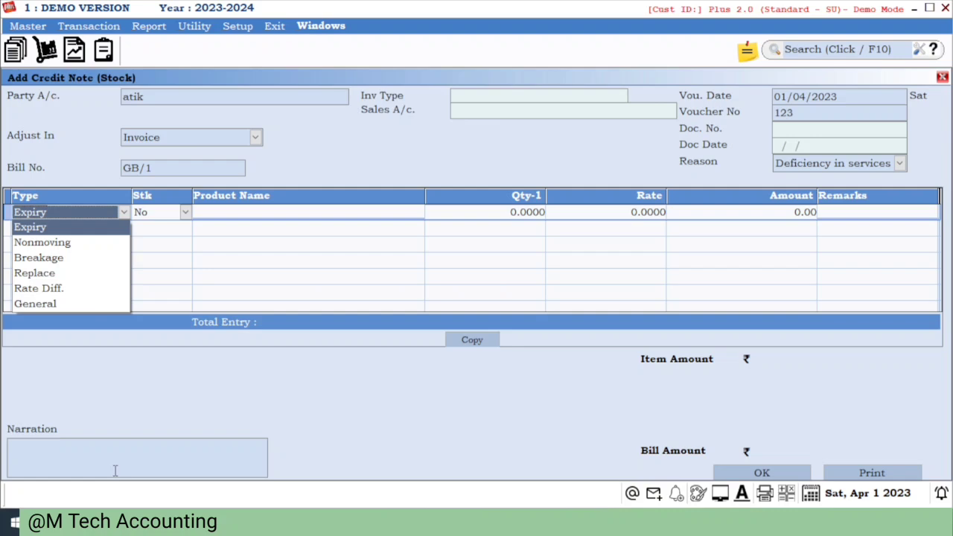
key(Down)
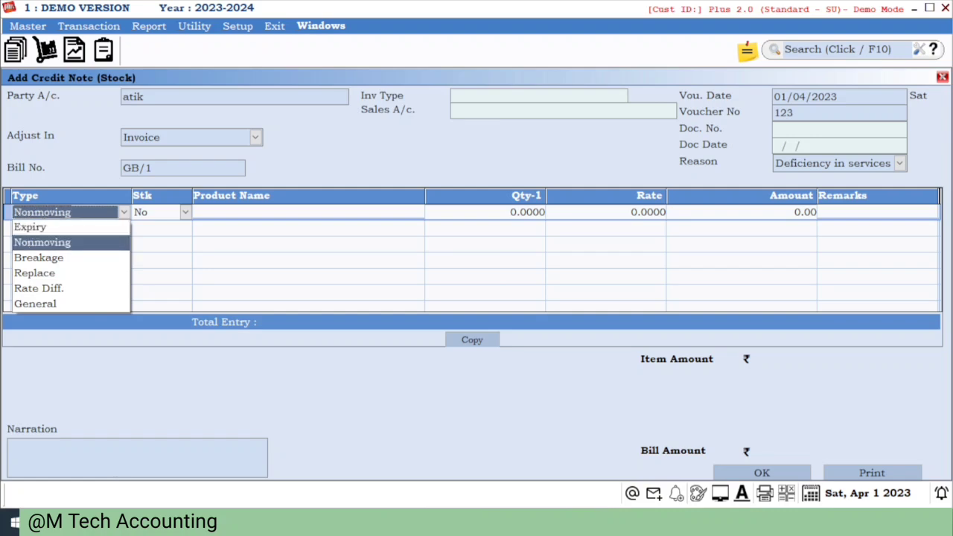
key(Down)
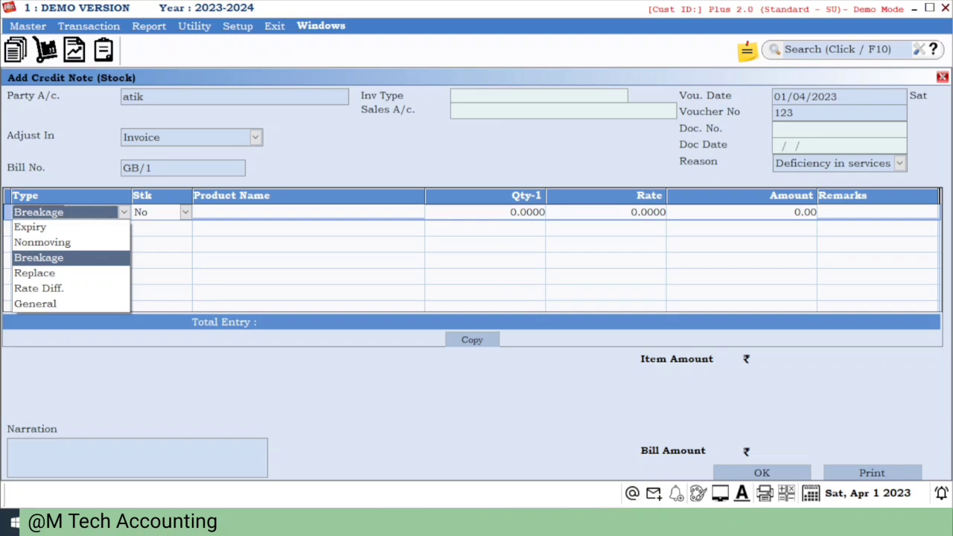
key(Down)
key(Down)
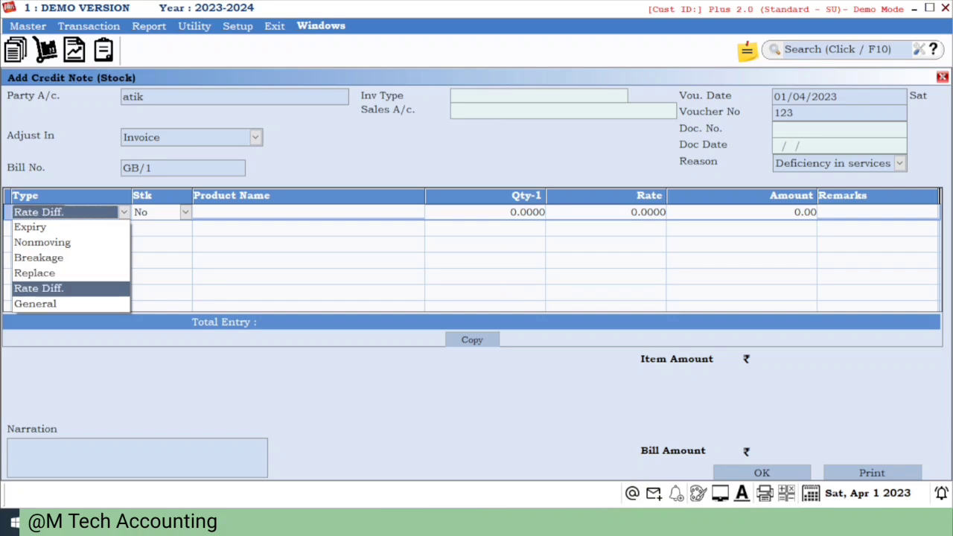
key(Down)
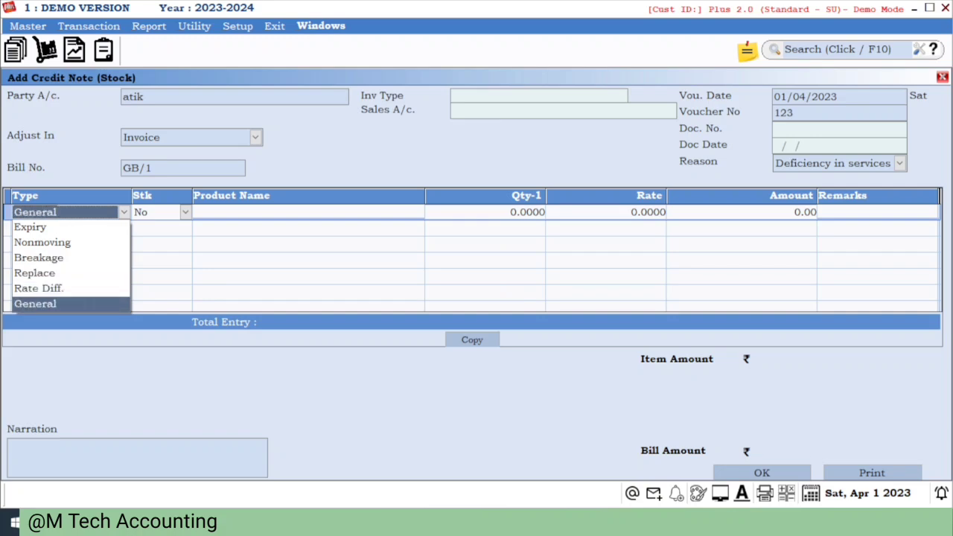
key(Up)
key(Up)
key(Up)
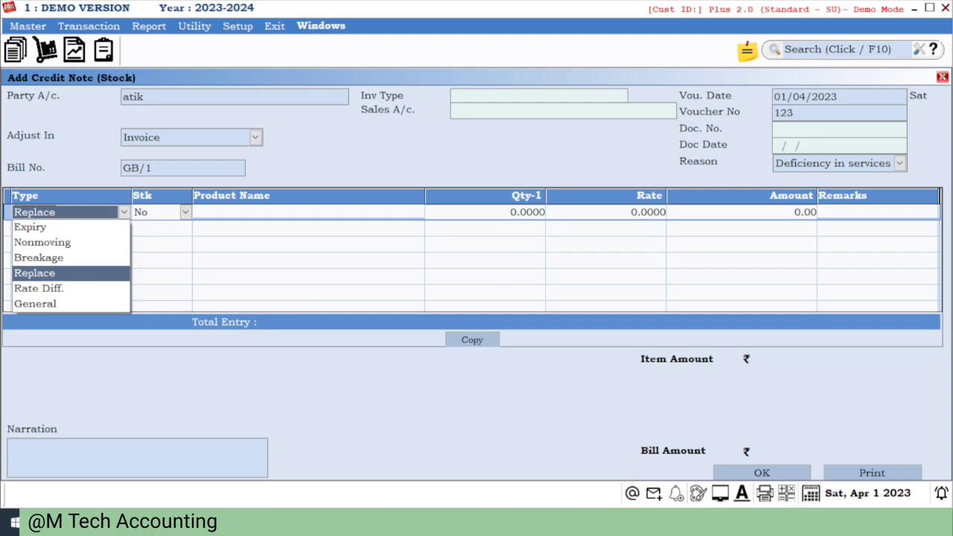
key(Down)
key(Up)
key(Up)
key(Return)
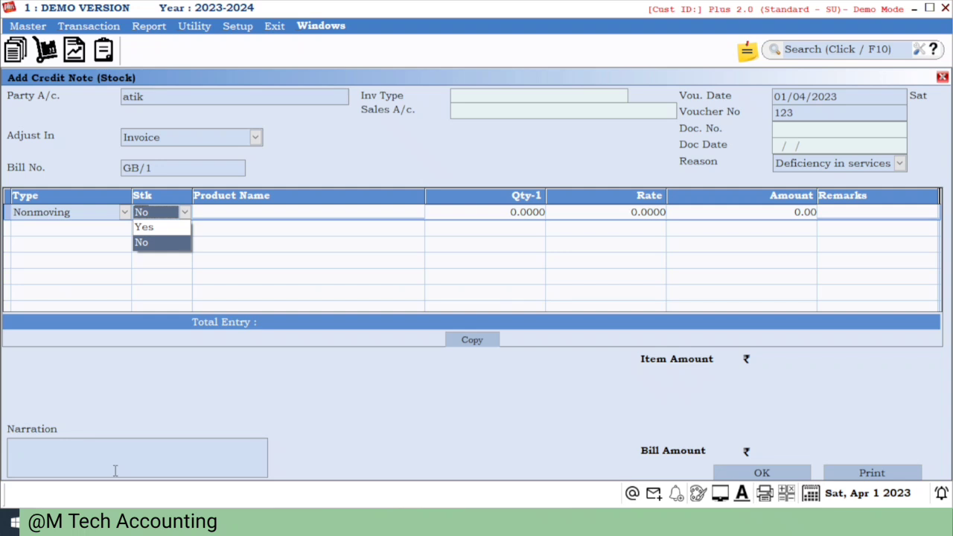
Set the item row's stock option to Yes and browse the product list
key(Up)
key(Return)
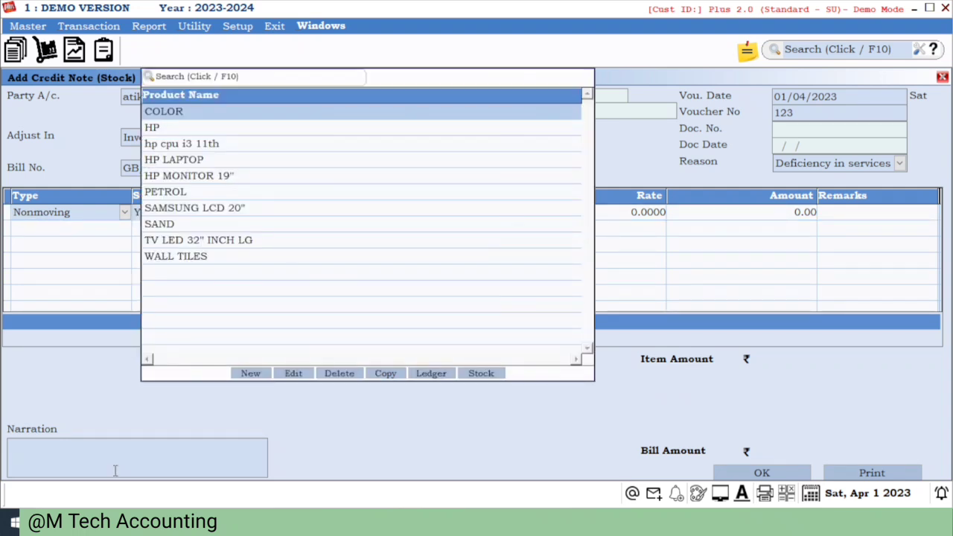
key(Down)
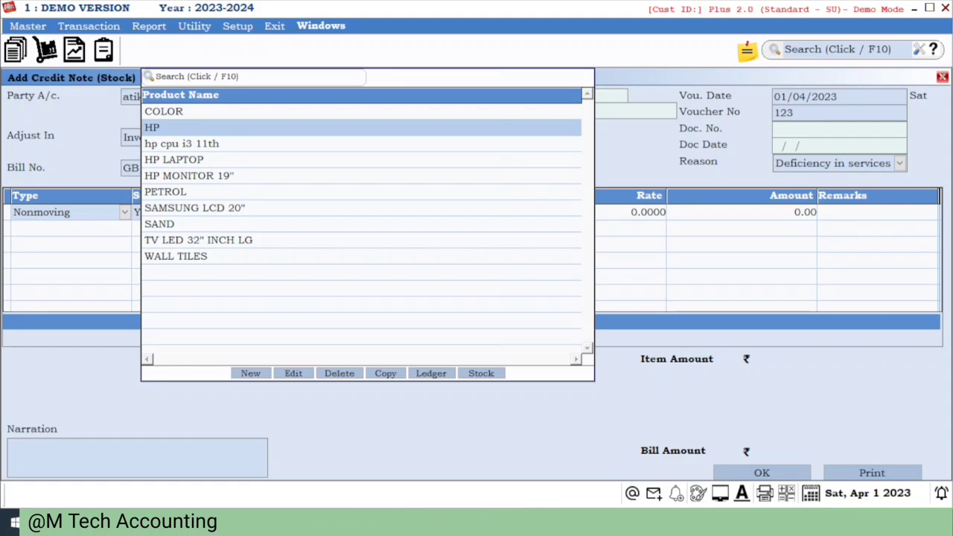
key(alt+t)
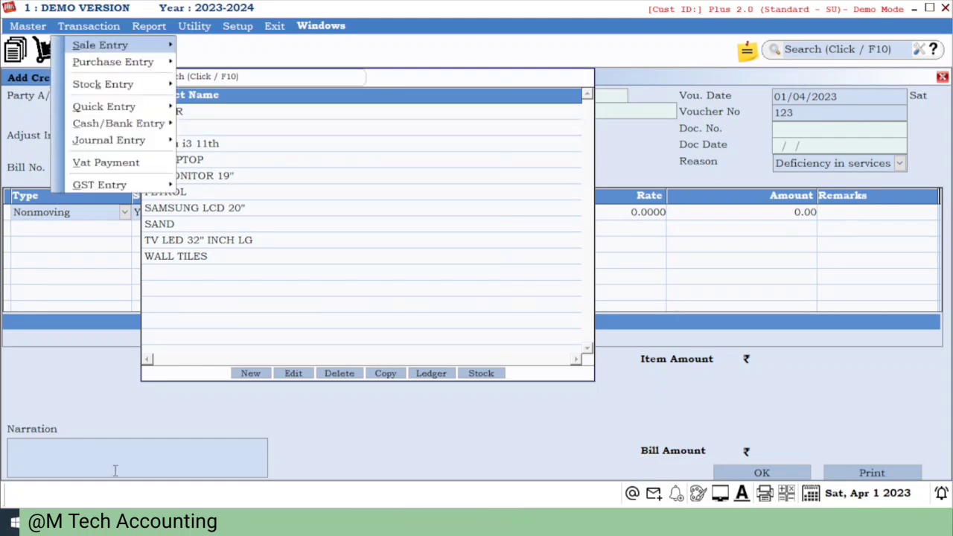
key(Down)
key(Right)
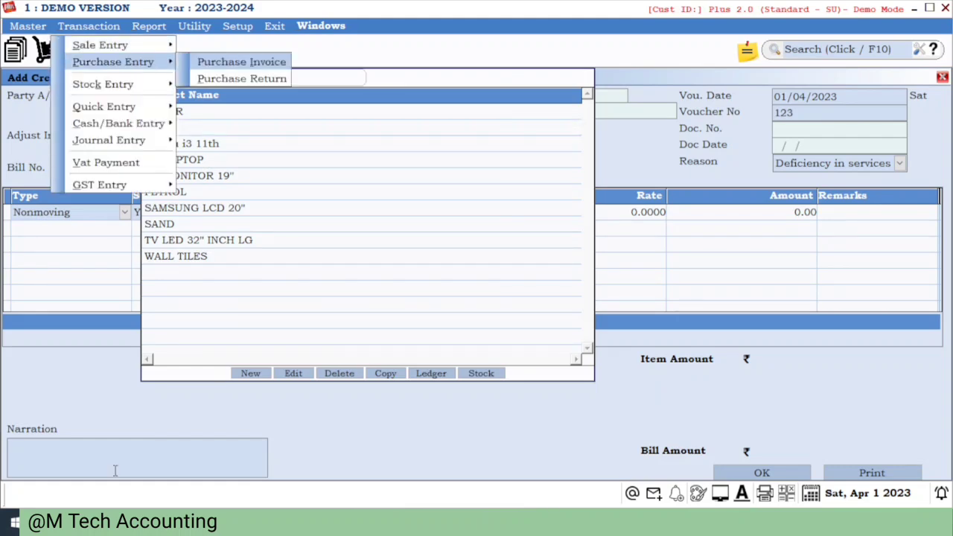
key(Return)
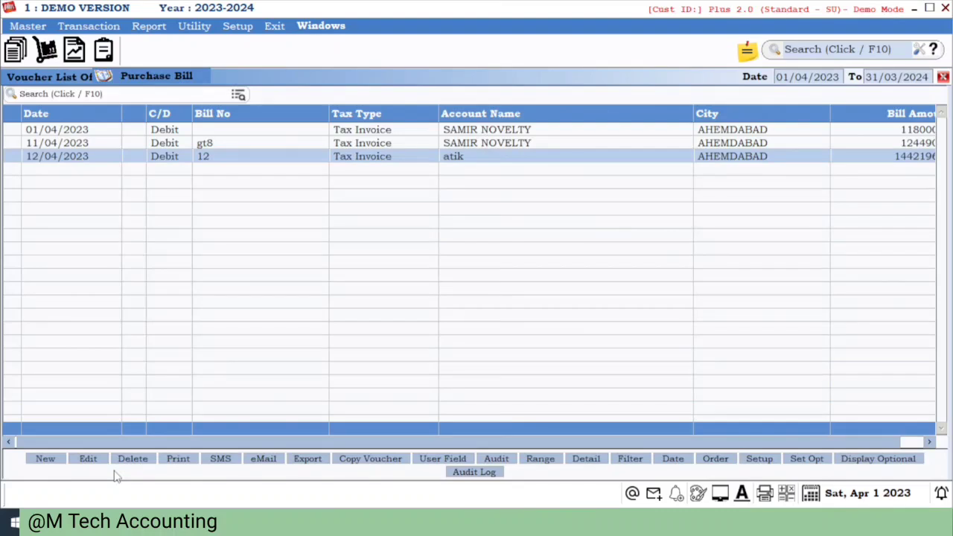
key(Escape)
Open the sales invoice list and check which product is billed on GB/1
key(alt+t)
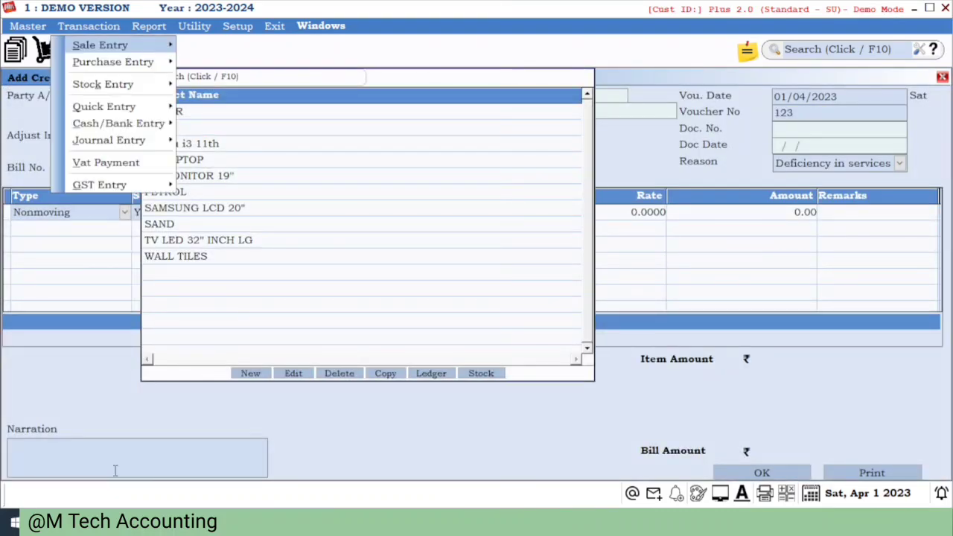
key(Right)
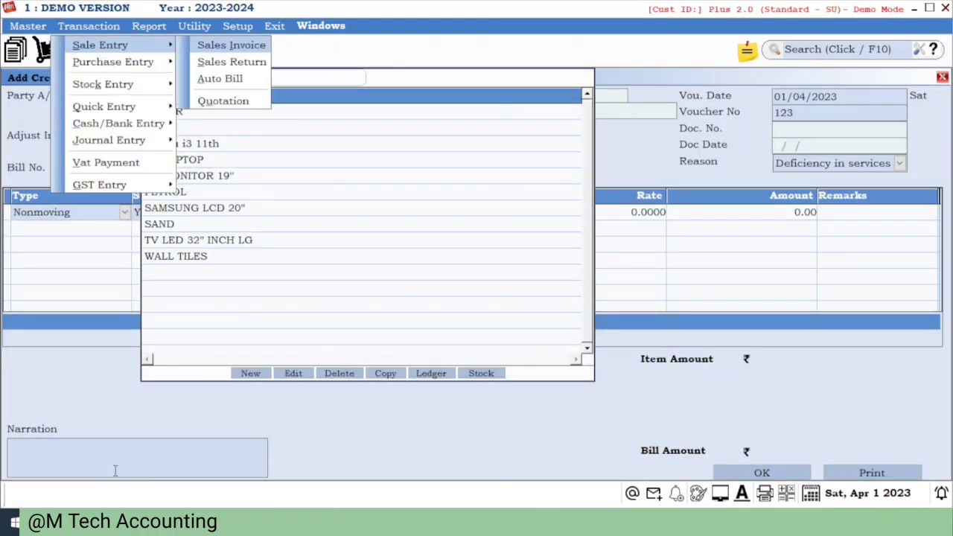
key(Return)
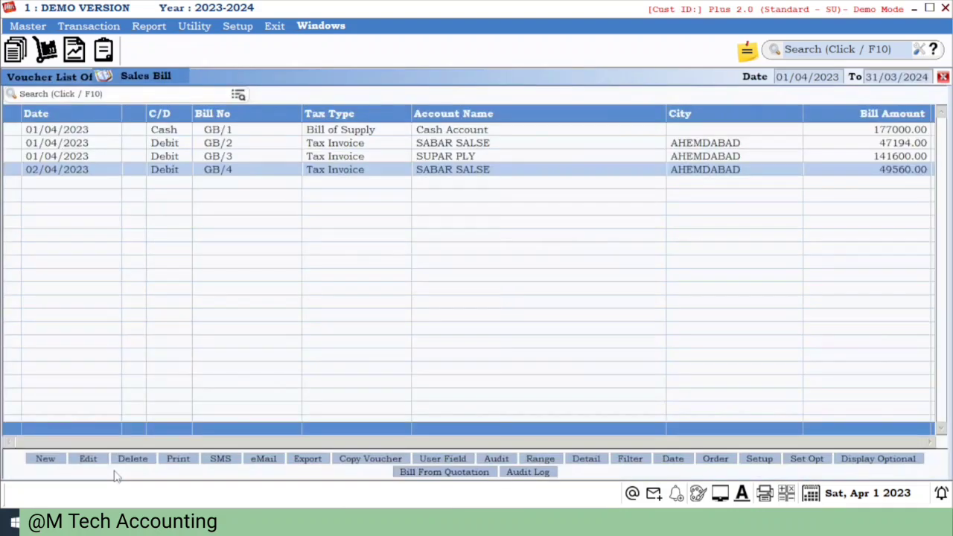
key(Up)
key(Up)
key(Up)
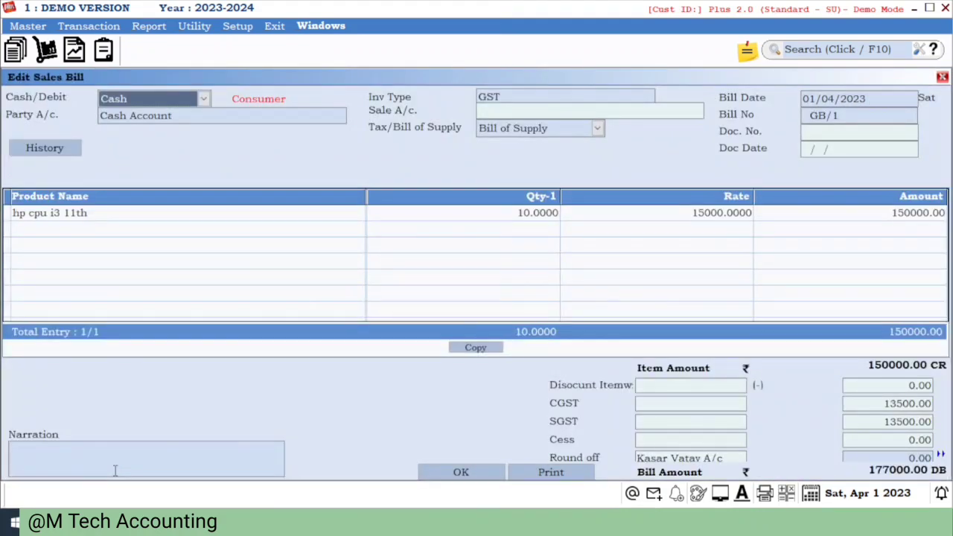
key(Escape)
key(Return)
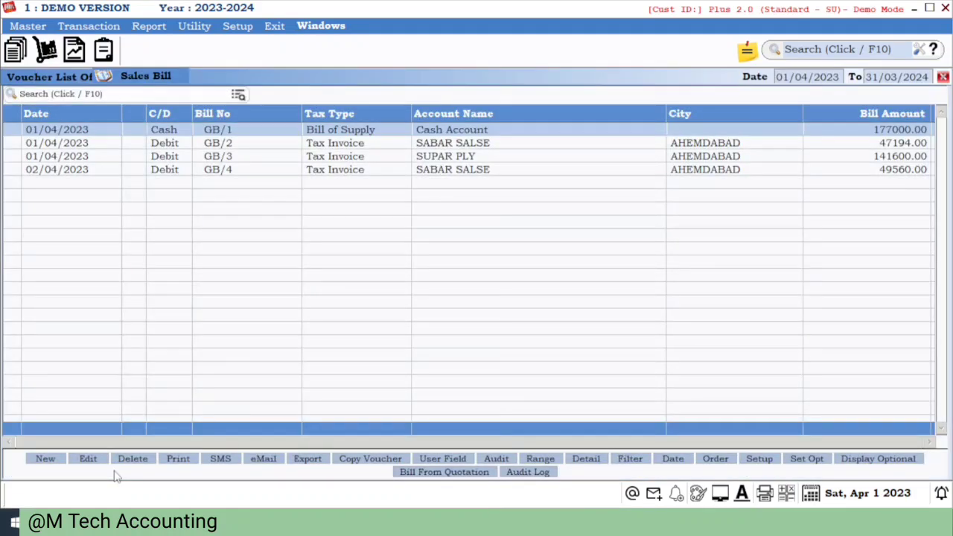
Check which product is billed on sales bill GB/2 and close the sales bill list
key(Down)
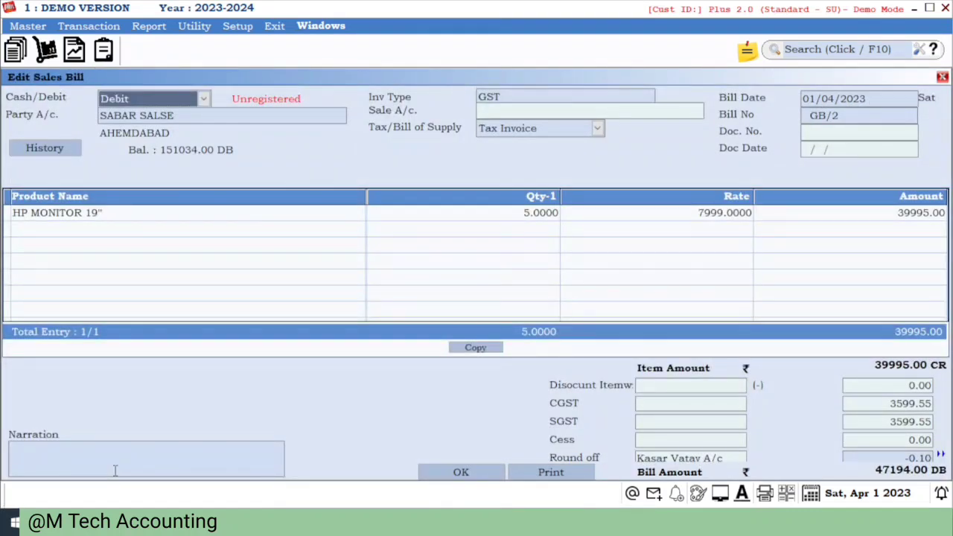
key(Escape)
key(Return)
key(Escape)
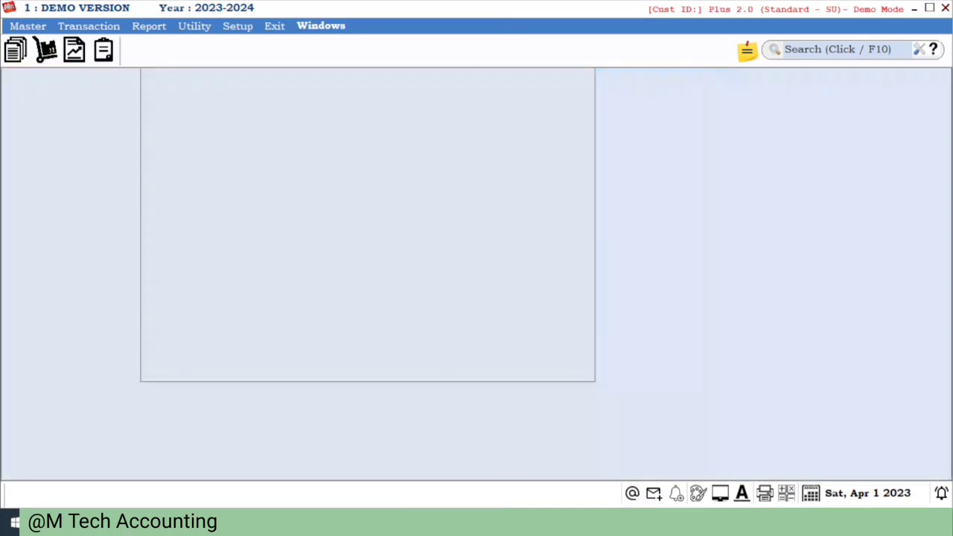
Discard the unfinished item row and change the credit note's party account to SABAR SALSE
key(Escape)
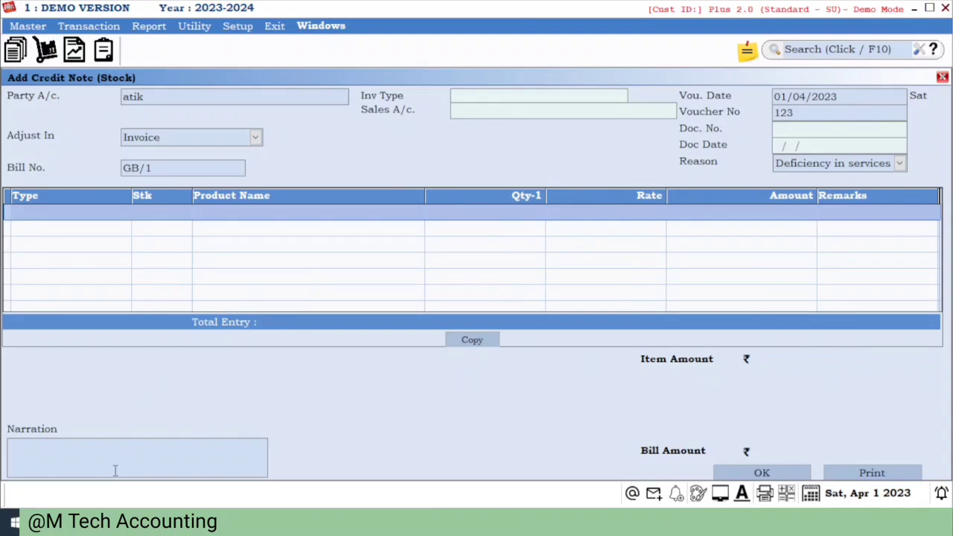
click(231, 96)
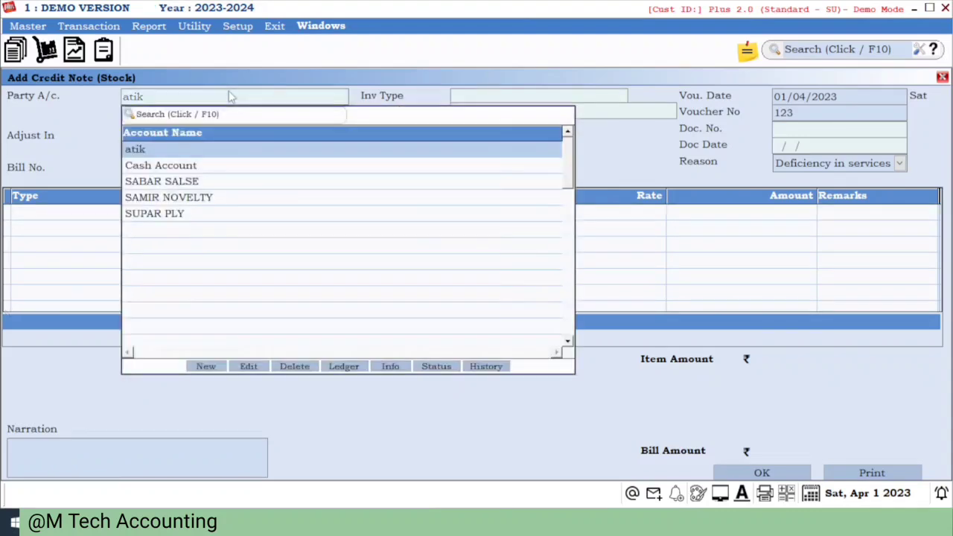
key(Down)
key(Down)
key(Return)
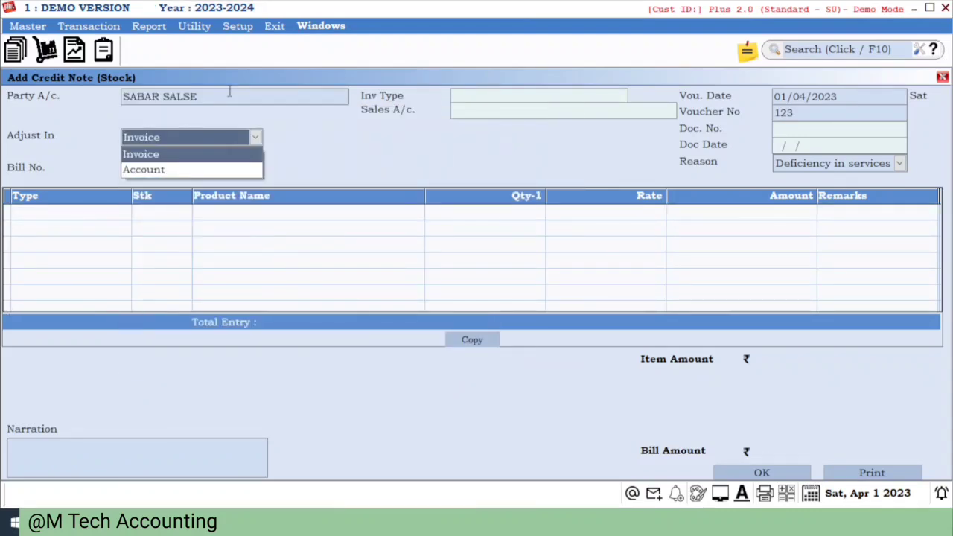
Keep the credit note adjusted in Invoice and add GB/2 to the selected bills
key(Return)
key(Up)
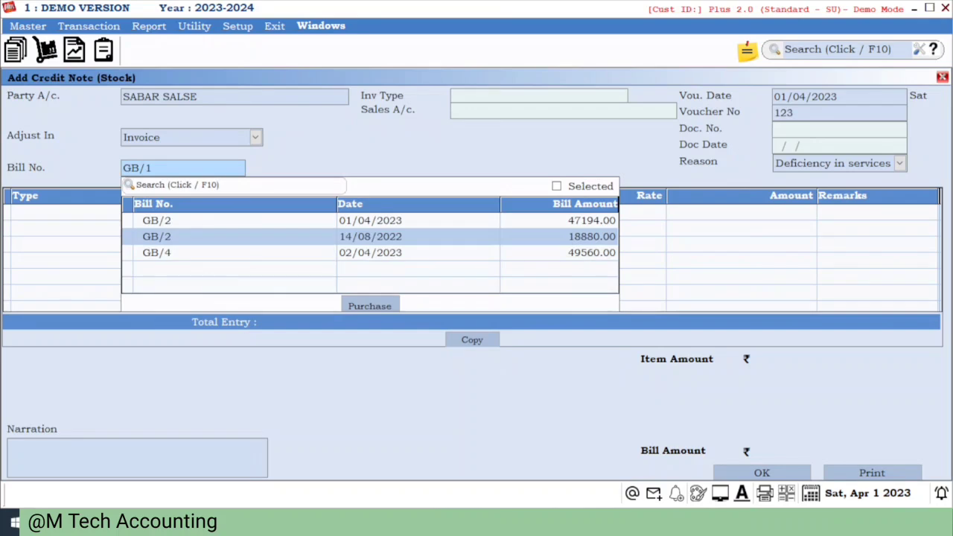
key(space)
key(Return)
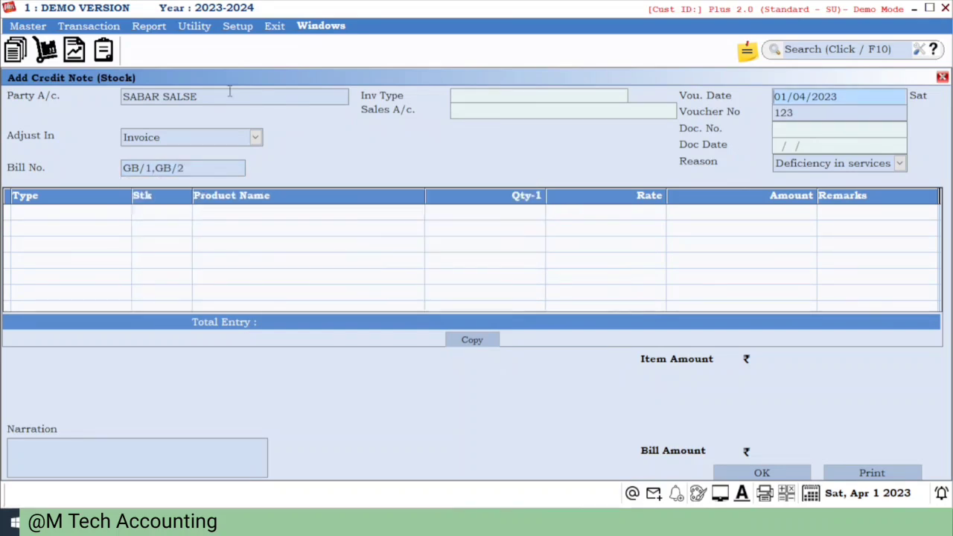
Keep the voucher date at 01/04/2023, the voucher number at 123 and the reason as Deficiency in services
key(Return)
key(Return)
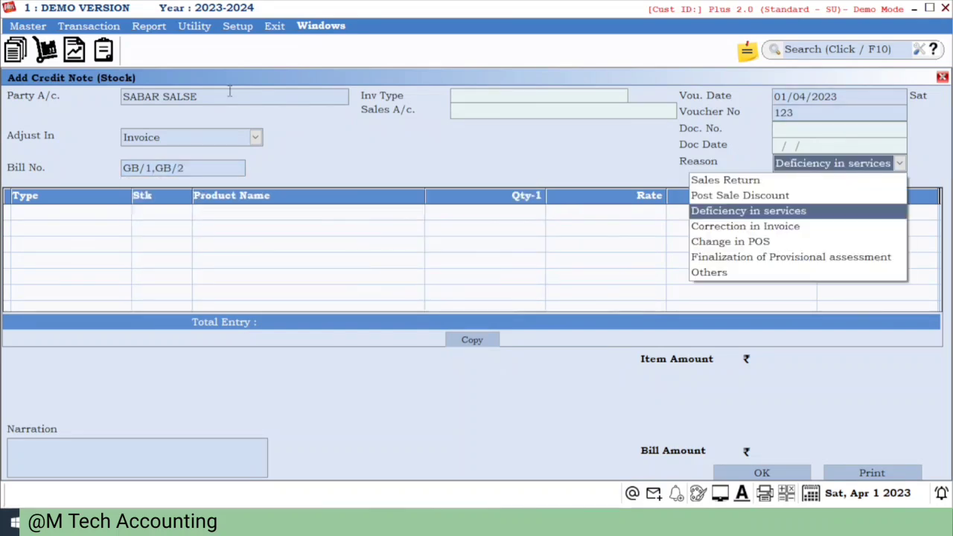
key(Return)
Add an item row with the type Nonmoving and the stock option set to Yes
key(Down)
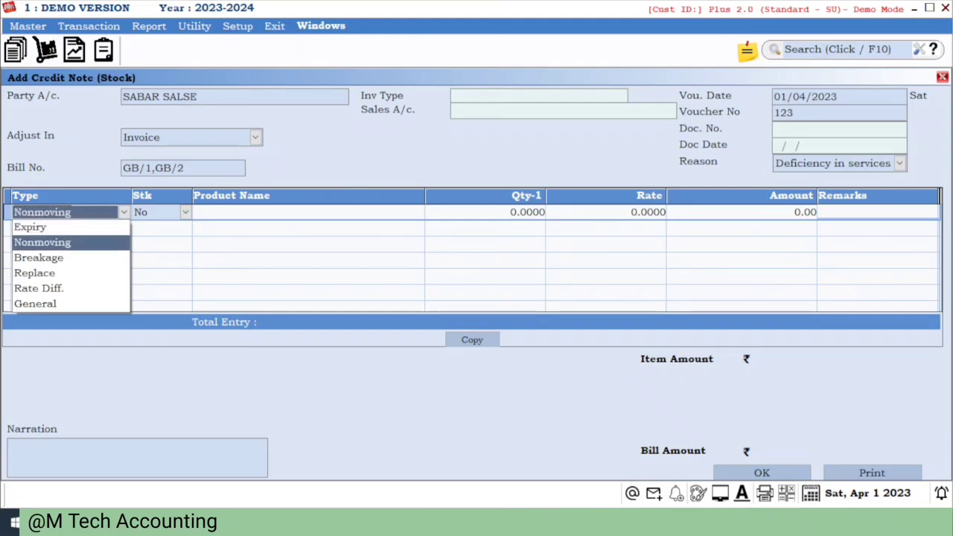
key(Return)
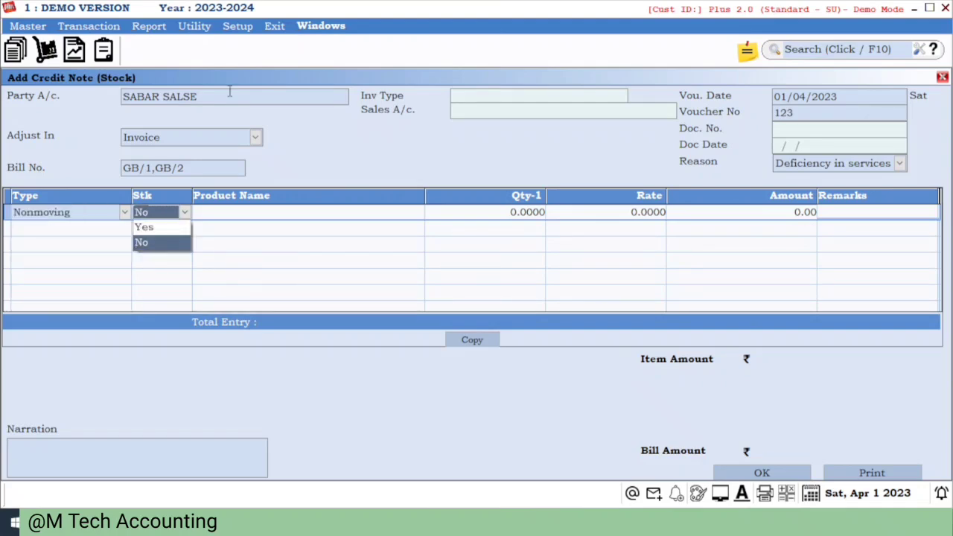
key(Up)
key(Return)
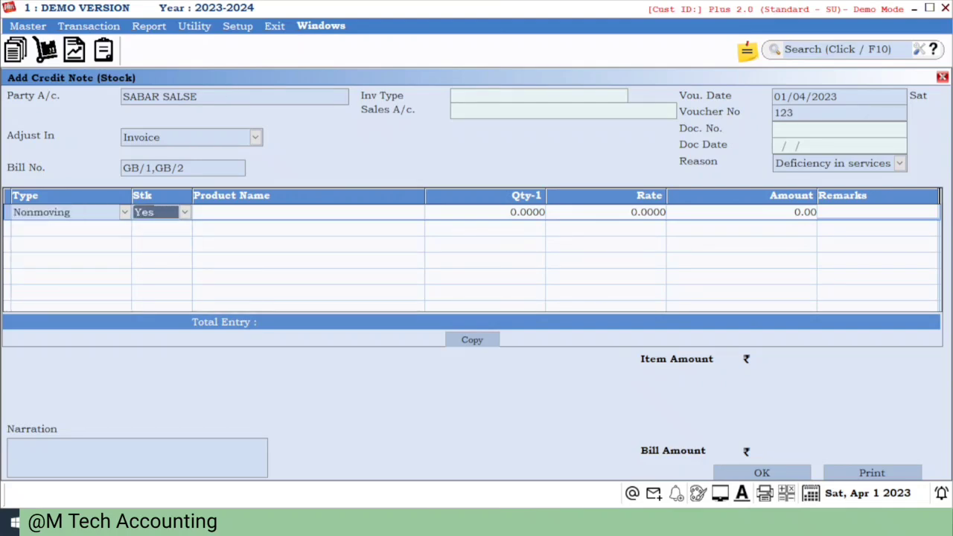
Choose HP MONITOR 19" as the product of the credit note's item row
key(Down)
key(Down)
key(Down)
key(Down)
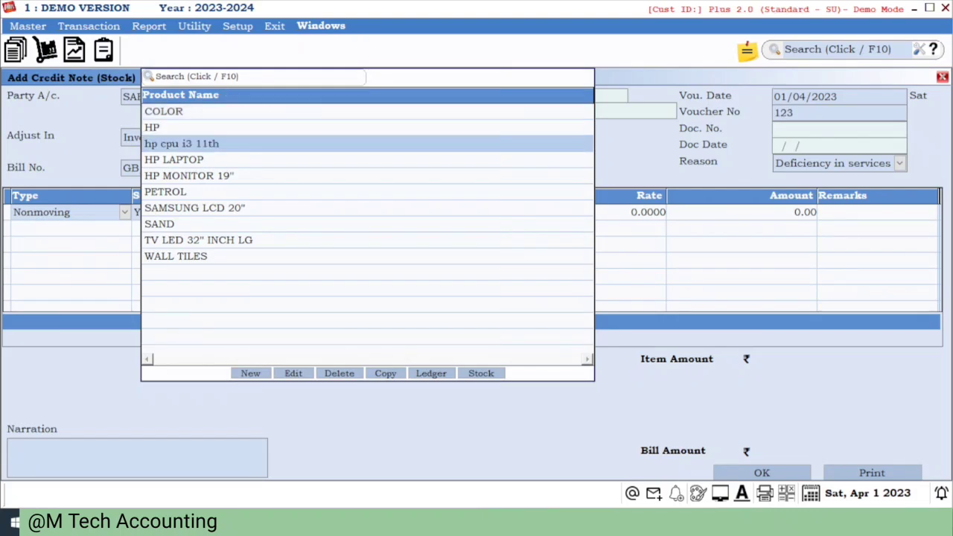
key(Return)
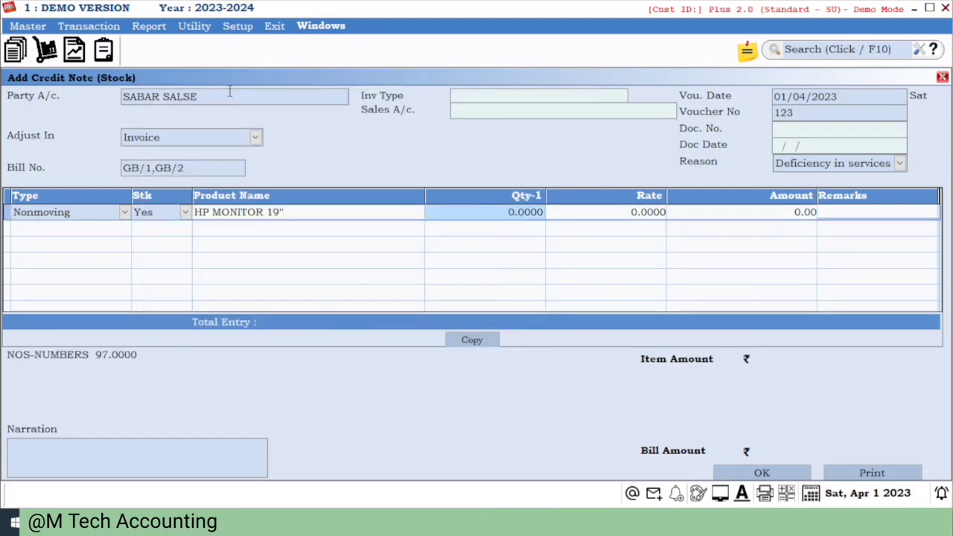
Enter a quantity of 5 for the monitor, accept the 7999 rate and the amount, and add the remark "damge"
text(5)
key(Return)
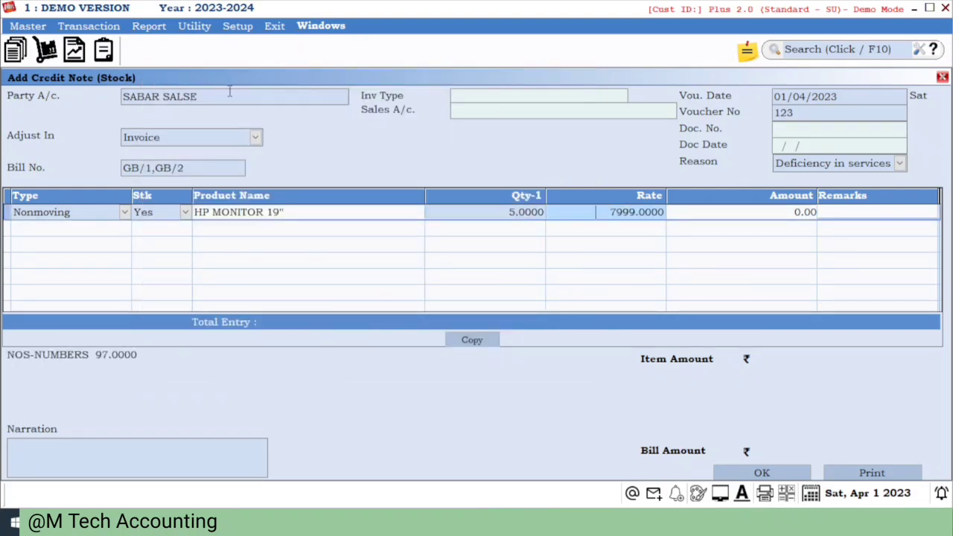
key(Return)
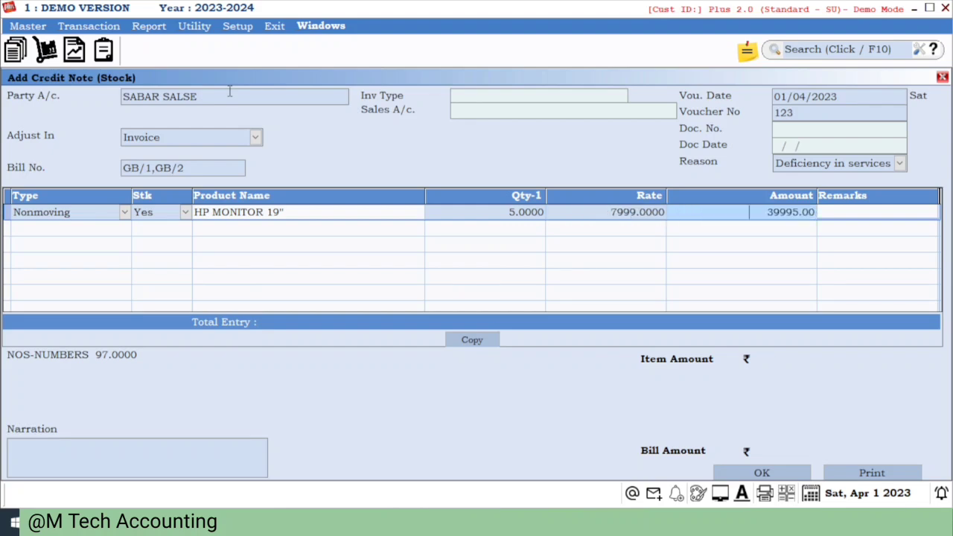
key(Return)
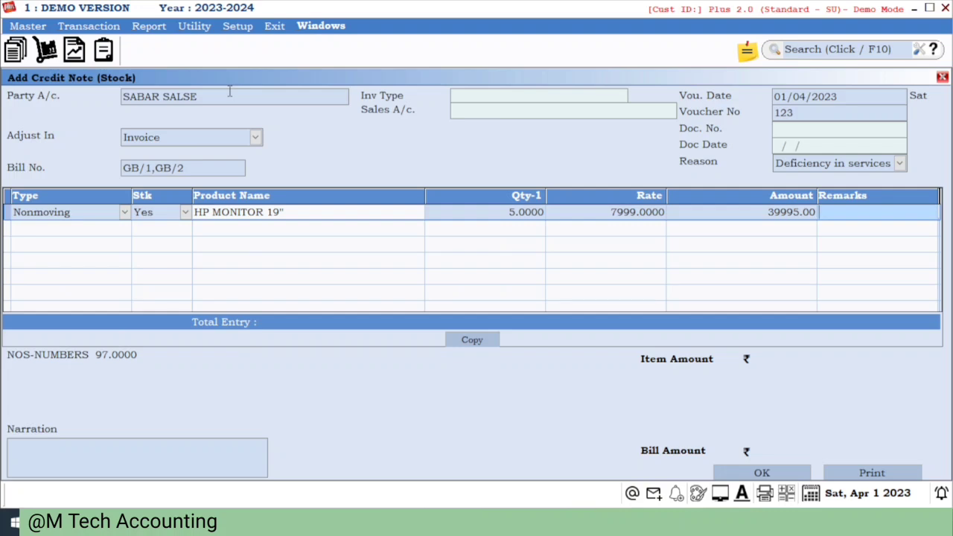
text(damge)
key(Return)
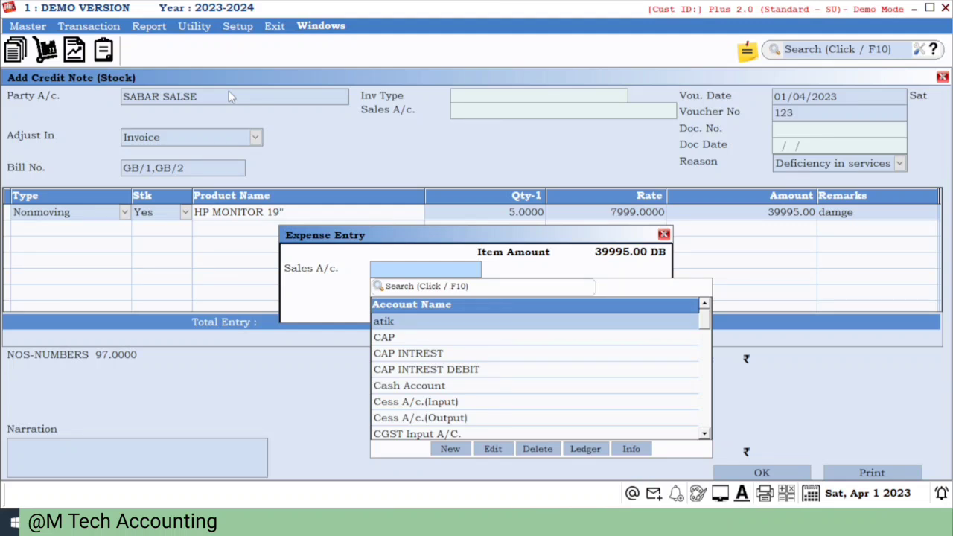
Set the sales account to SABAR SALSE in the expense entry and confirm it
text(SAB)
key(Return)
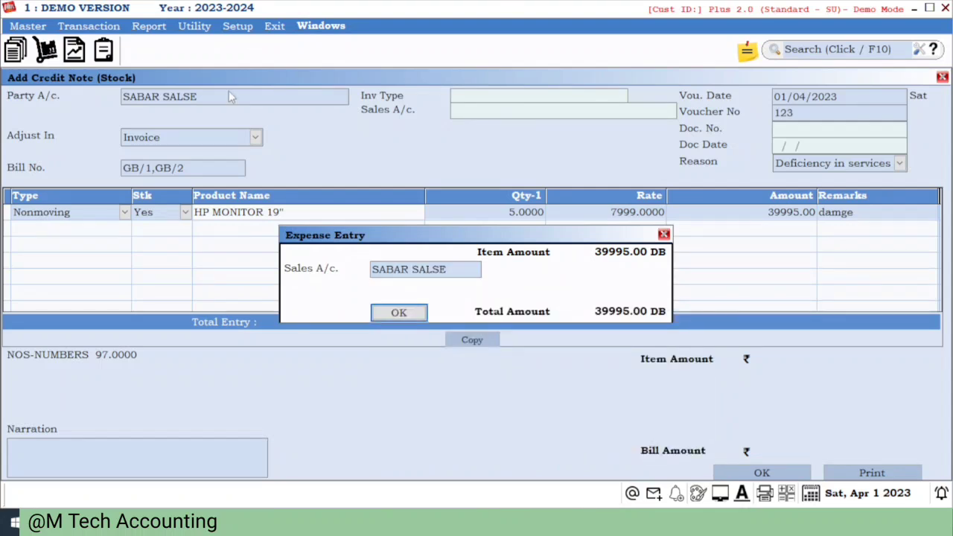
key(Return)
key(Return)
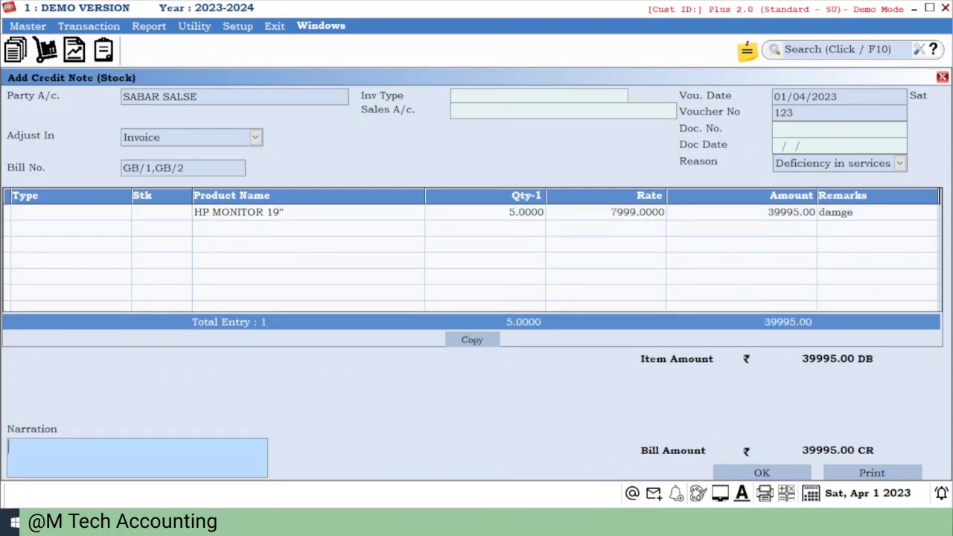
Leave the narration blank, output the credit note to Screen in the Single Tax (Full Page) format, and exit the entry form
key(Return)
key(Tab)
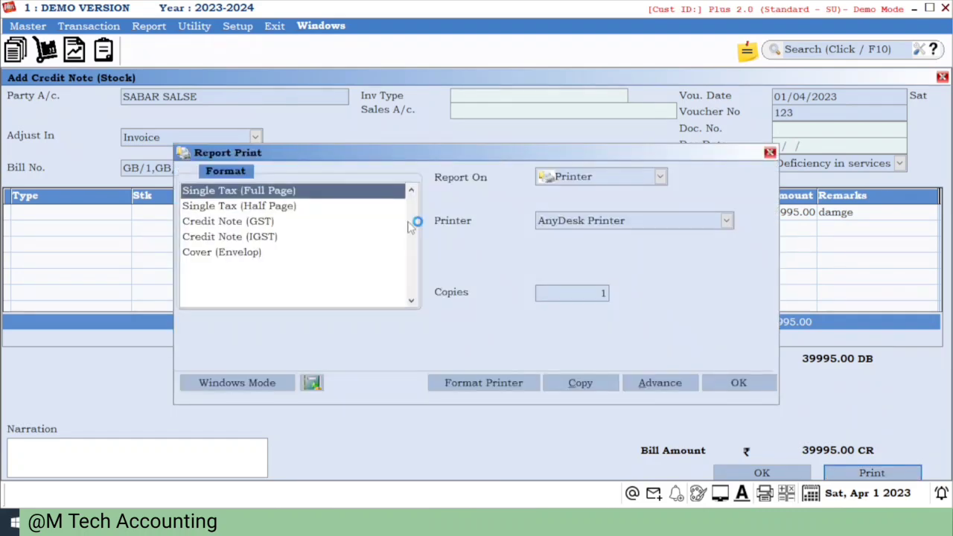
click(572, 180)
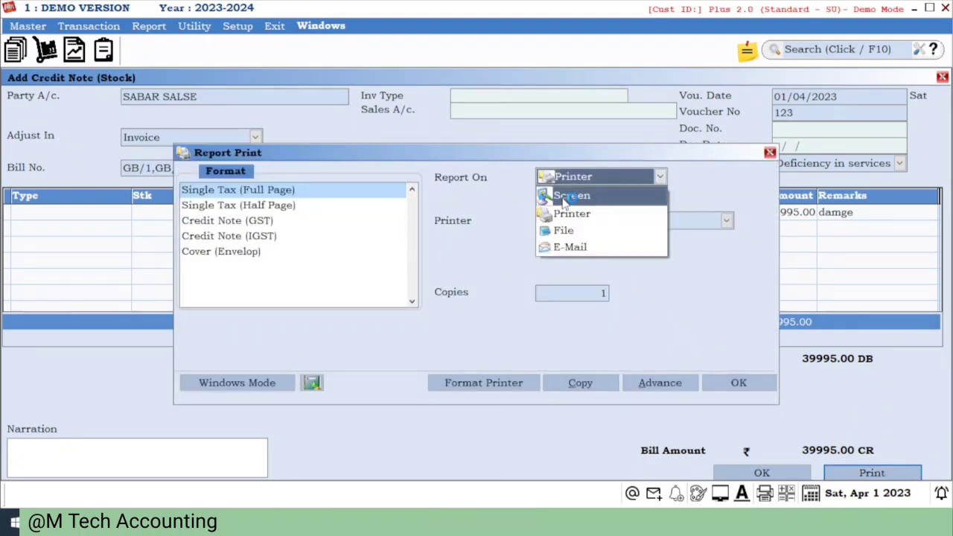
click(570, 196)
click(742, 386)
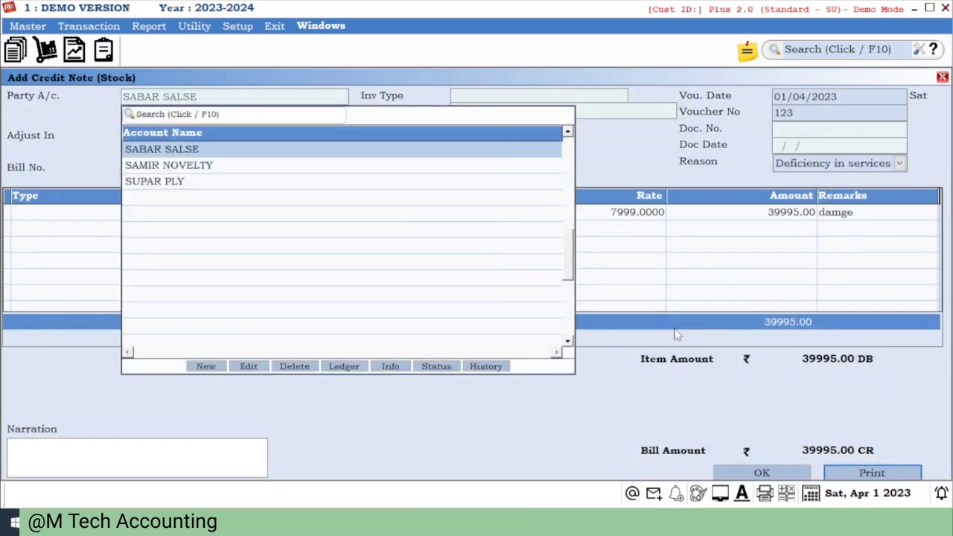
key(Escape)
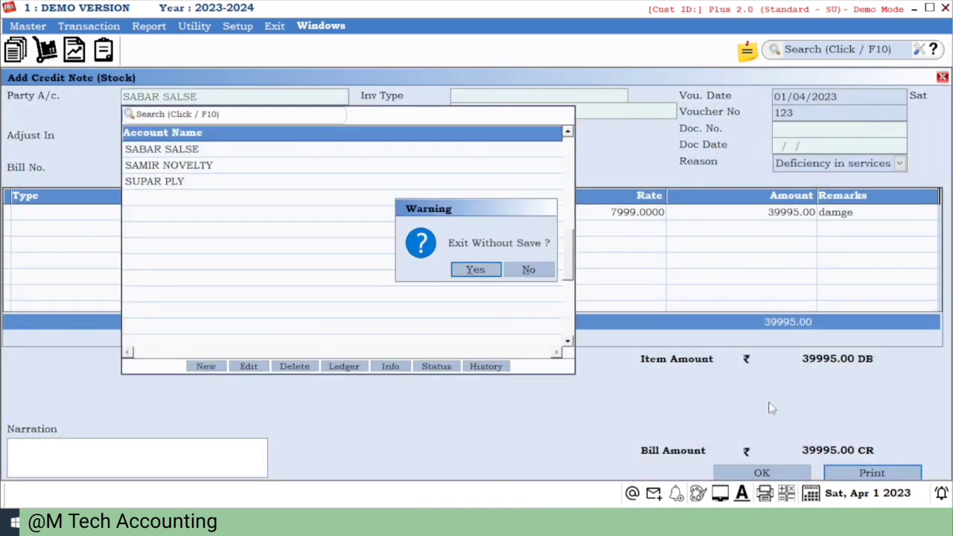
key(Return)
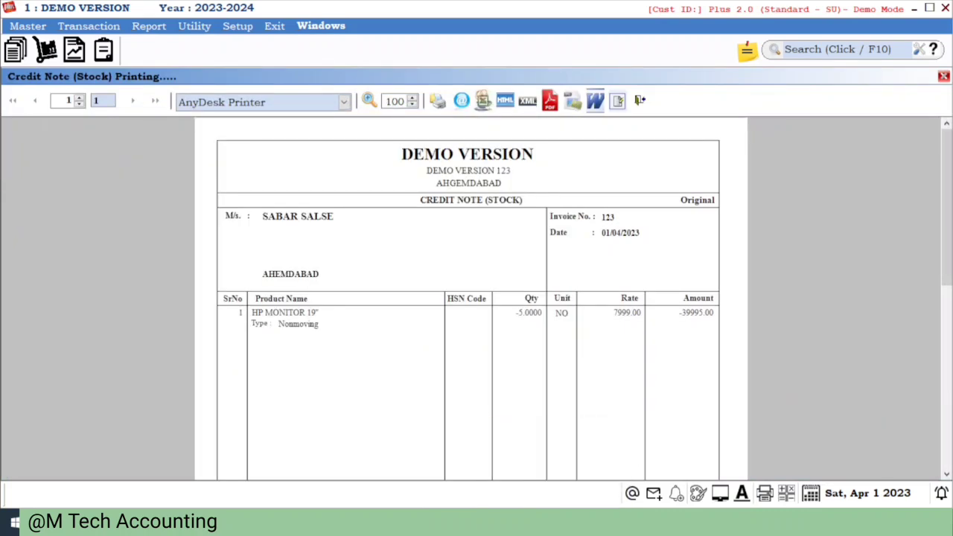
Review the printed credit note from its header to the grand total, and close the preview and the voucher list
scroll(481, 414, down, 2)
scroll(481, 414, down, 8)
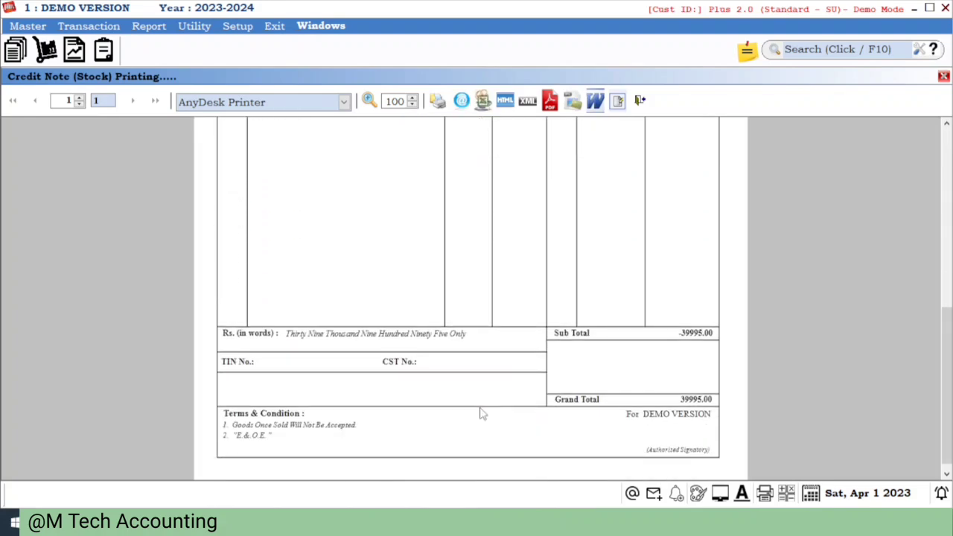
scroll(481, 414, up, 10)
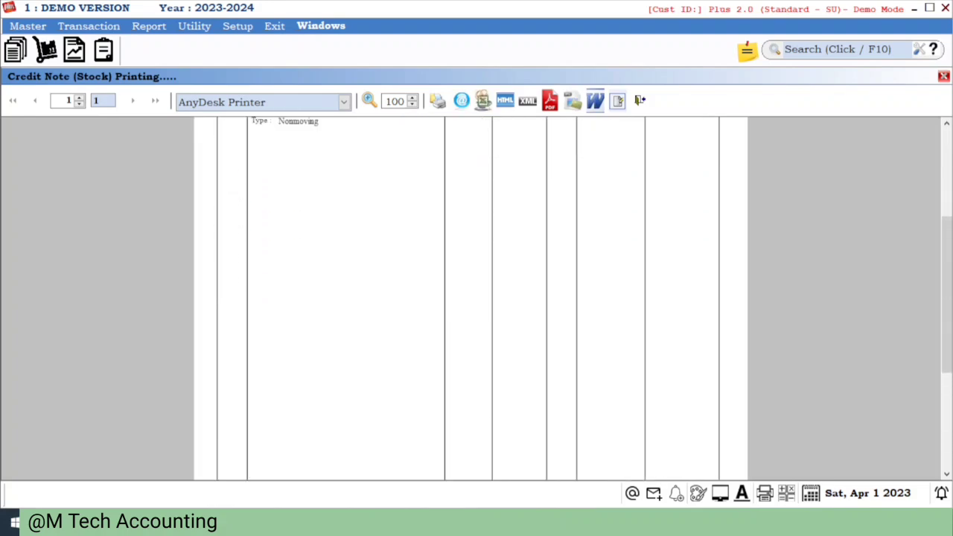
scroll(481, 414, up, 1)
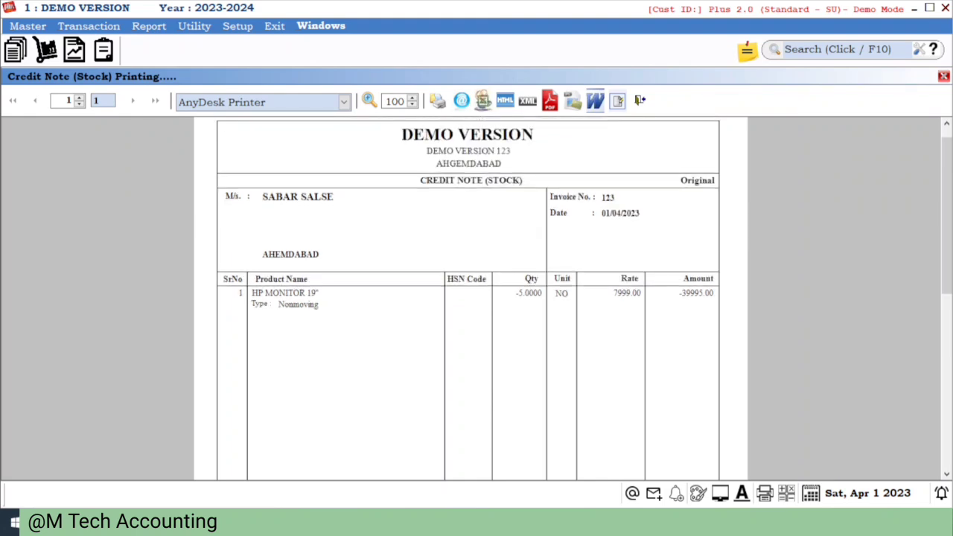
key(Escape)
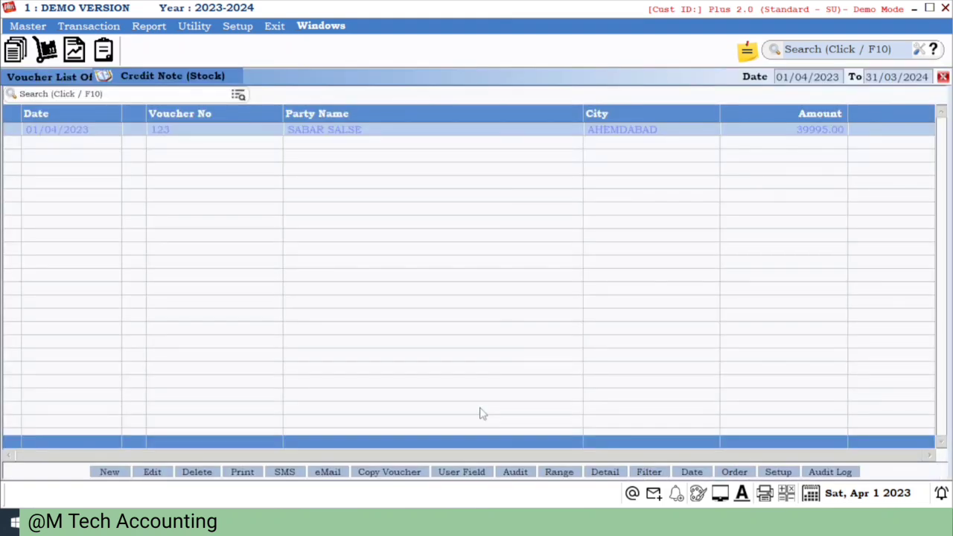
key(Escape)
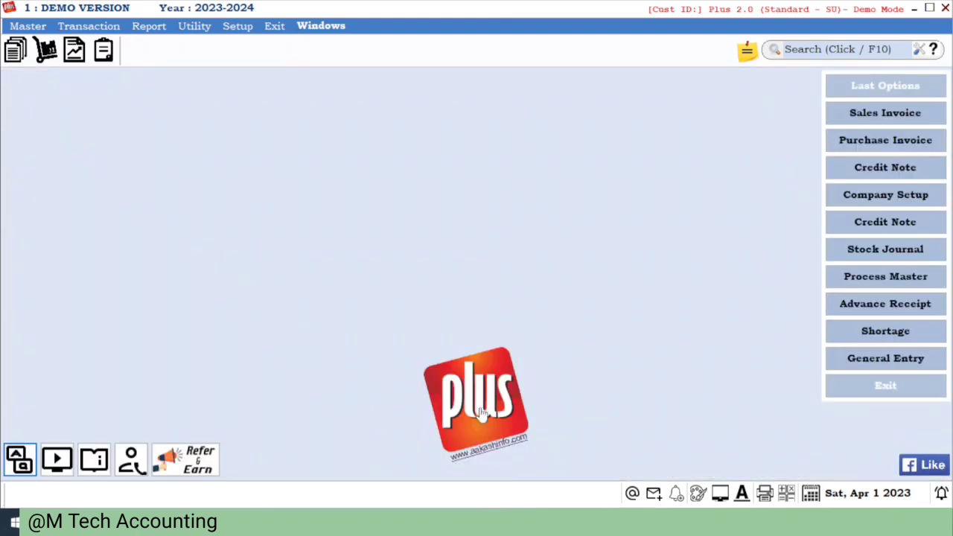